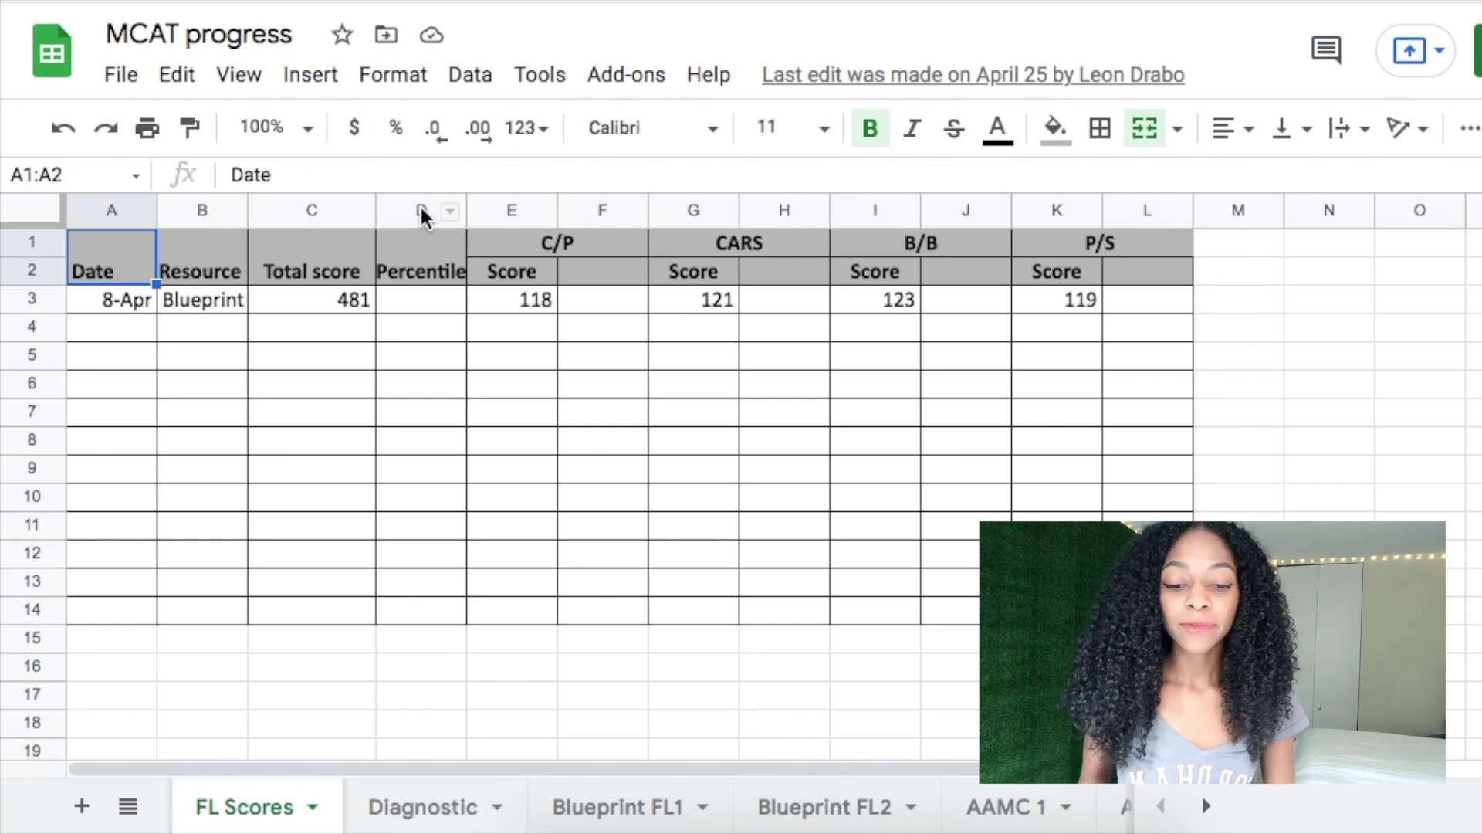
- Enter total scores 495 in C13, 500 in C5, 505 in C10 and 507 in C12
{"action": "double_click", "coordinate": [132, 327]}
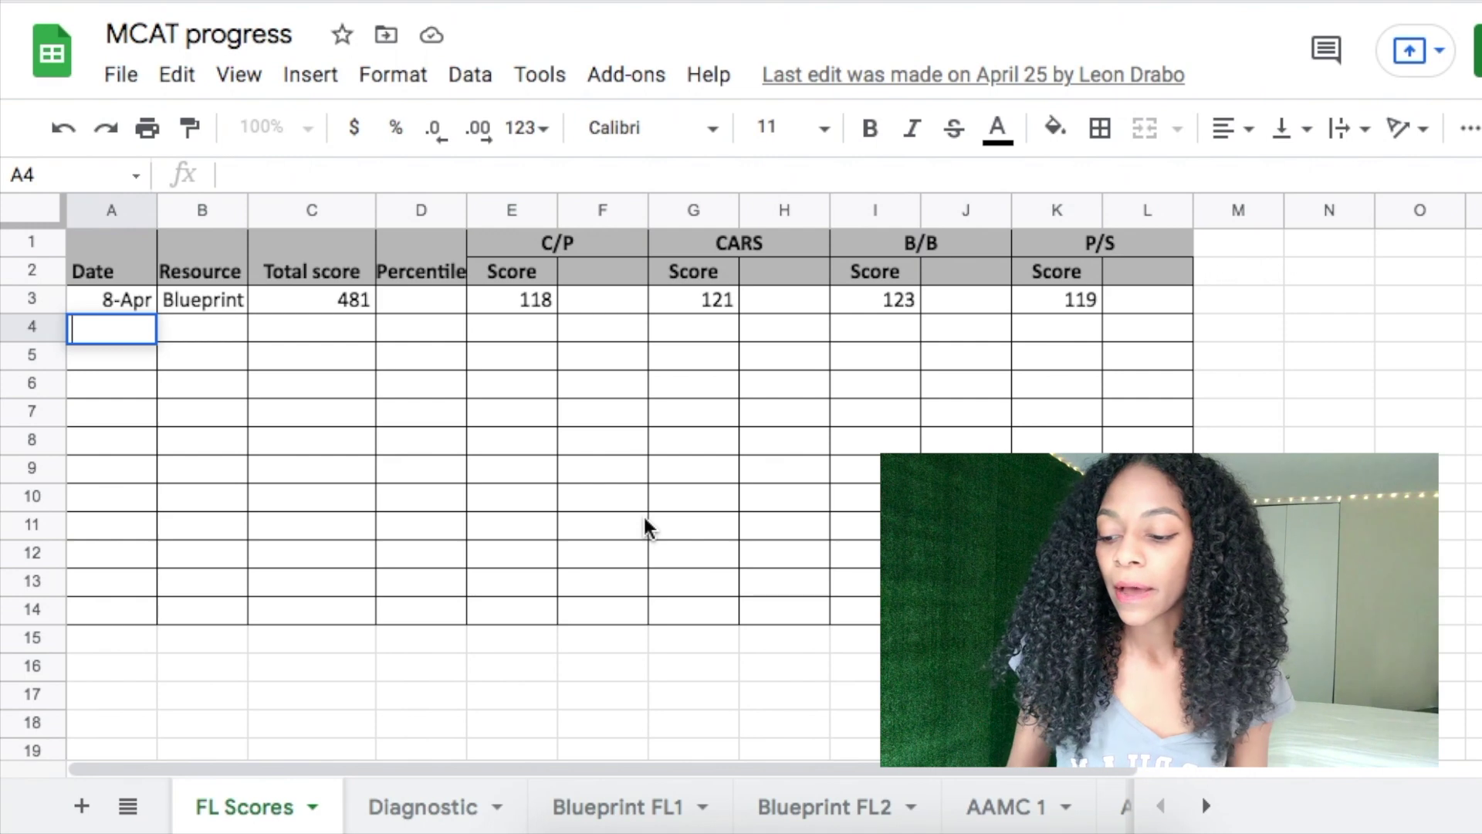
{"action": "left_click", "coordinate": [291, 585]}
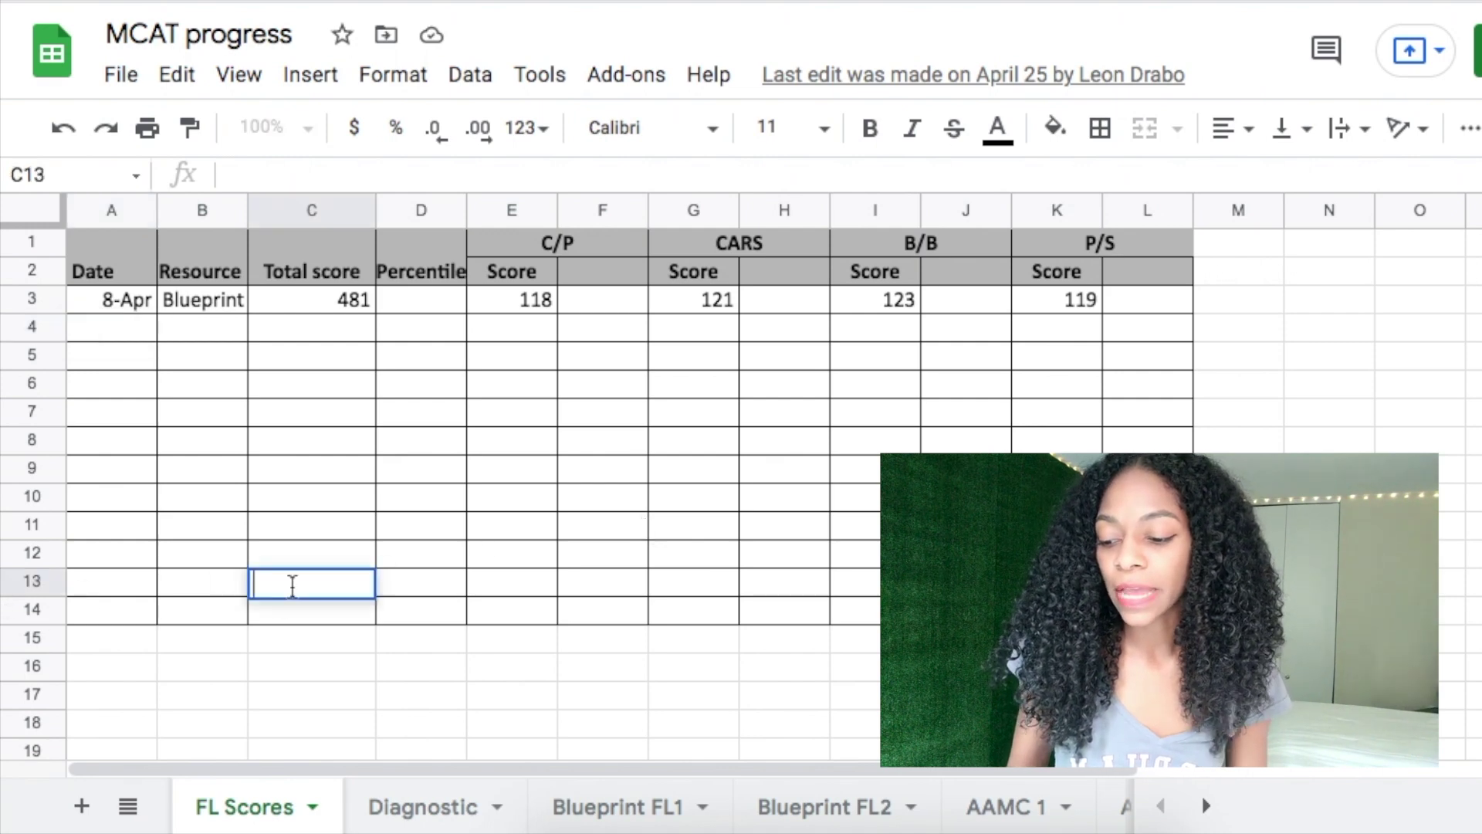
{"action": "type", "text": "495"}
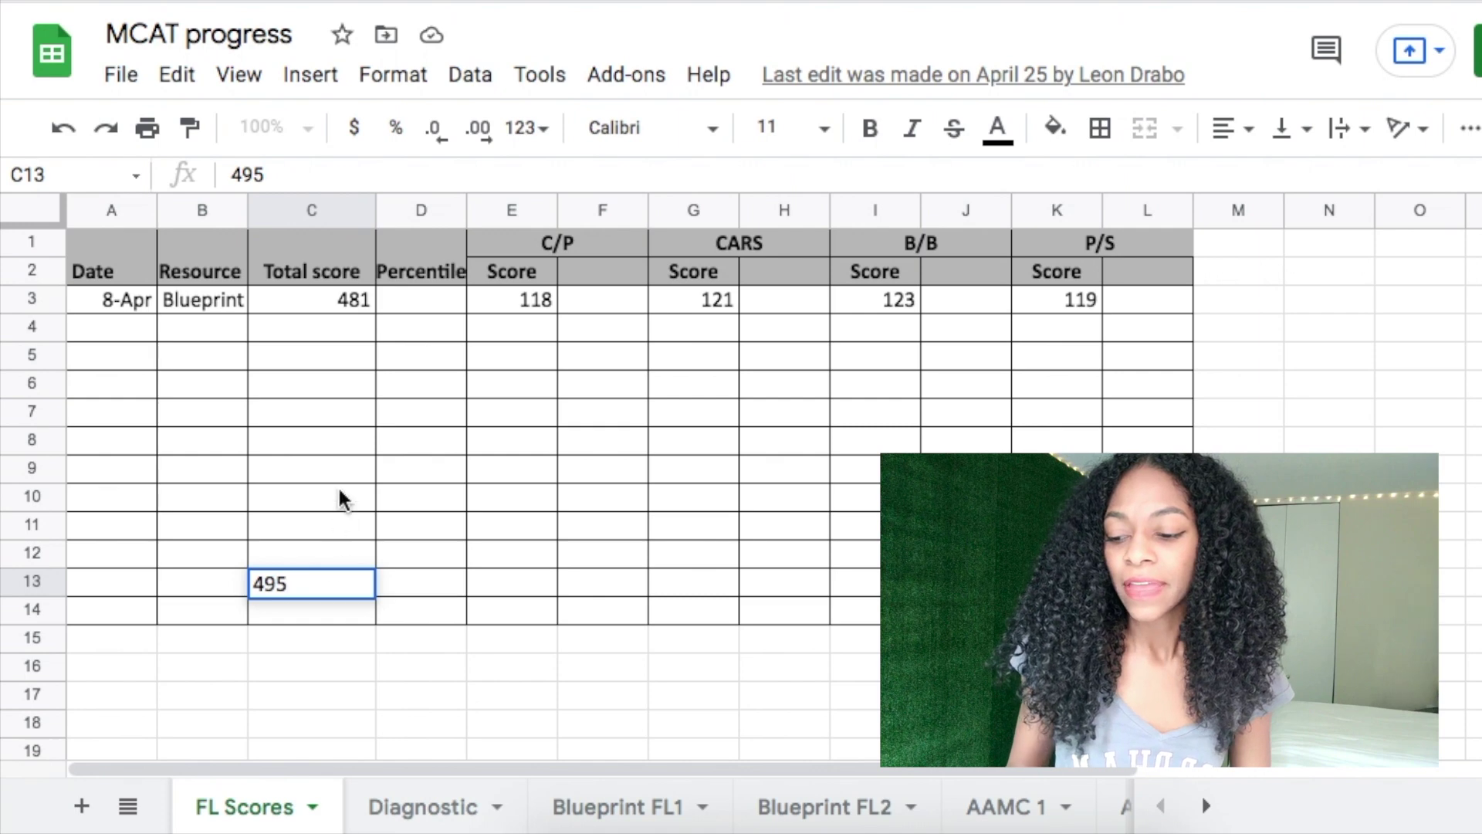
{"action": "left_click", "coordinate": [313, 357]}
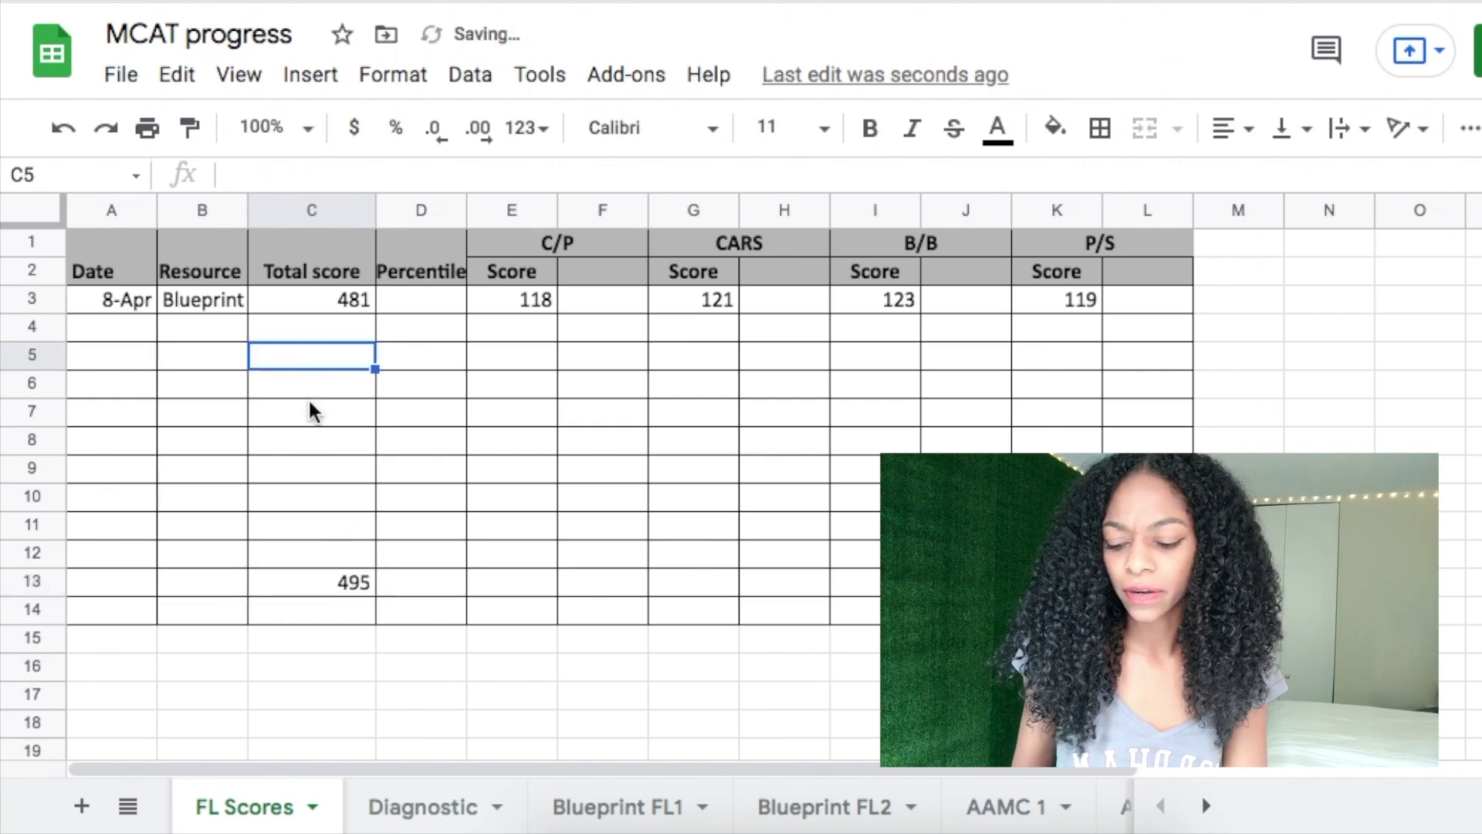
{"action": "type", "text": "500"}
{"action": "left_click", "coordinate": [306, 499]}
{"action": "type", "text": "505"}
{"action": "left_click", "coordinate": [318, 558]}
{"action": "type", "text": "507"}
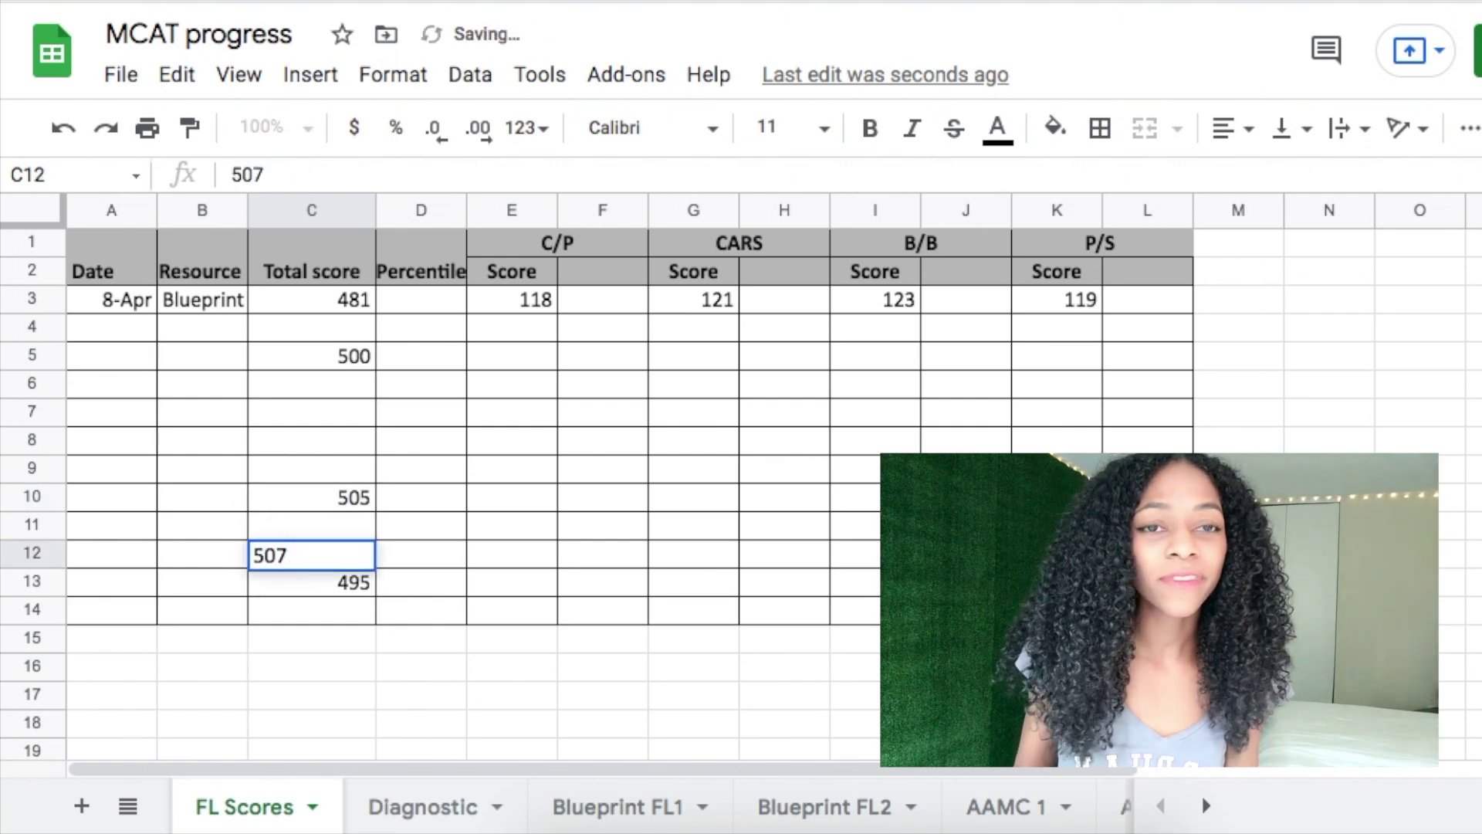
{"action": "left_click", "coordinate": [541, 555]}
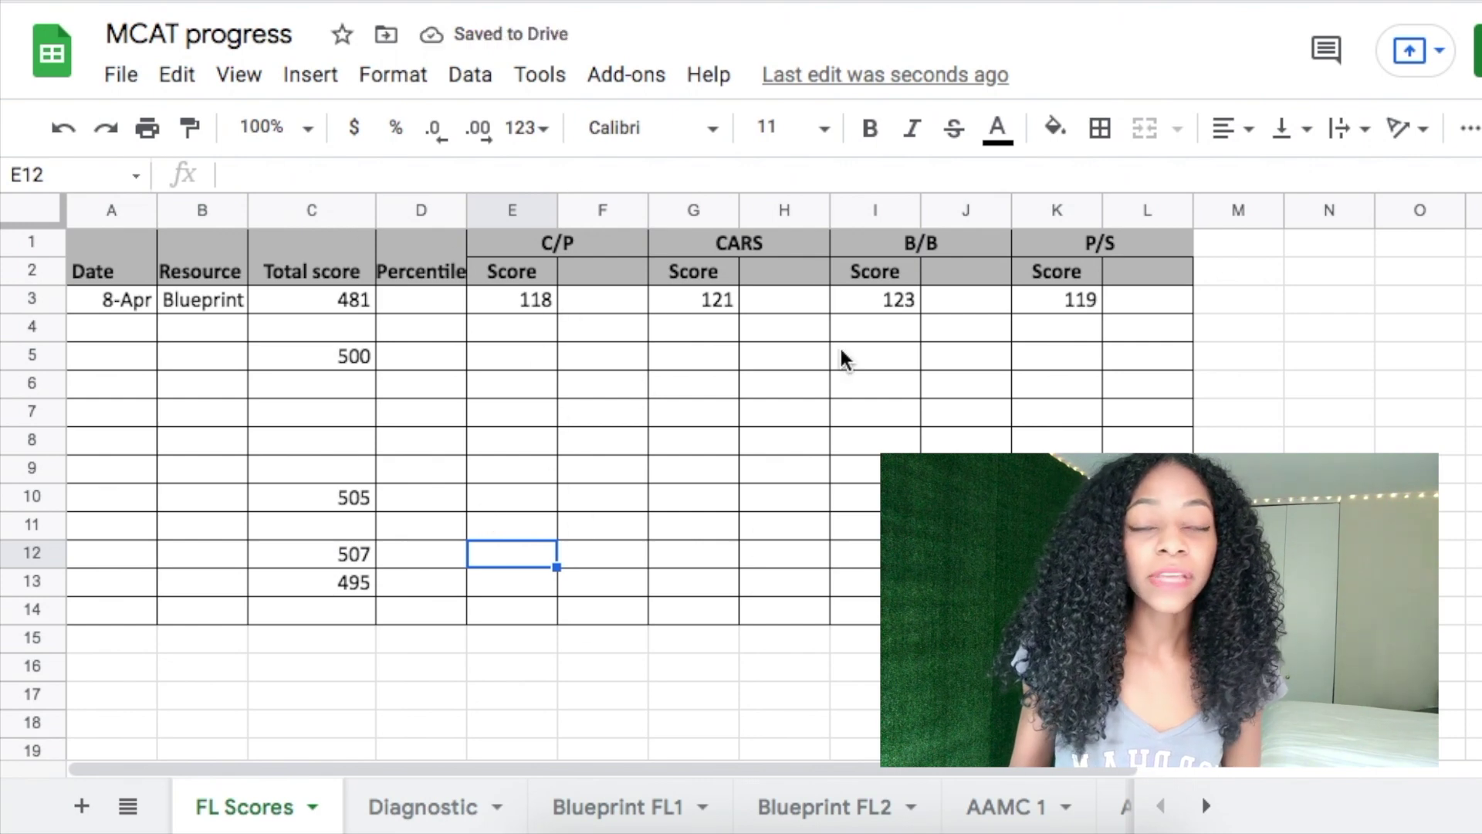
- Enter section scores 130 in E8, 125 in G11, 128 in I5 and a P/S score in K10
{"action": "left_click", "coordinate": [523, 432]}
{"action": "type", "text": "130"}
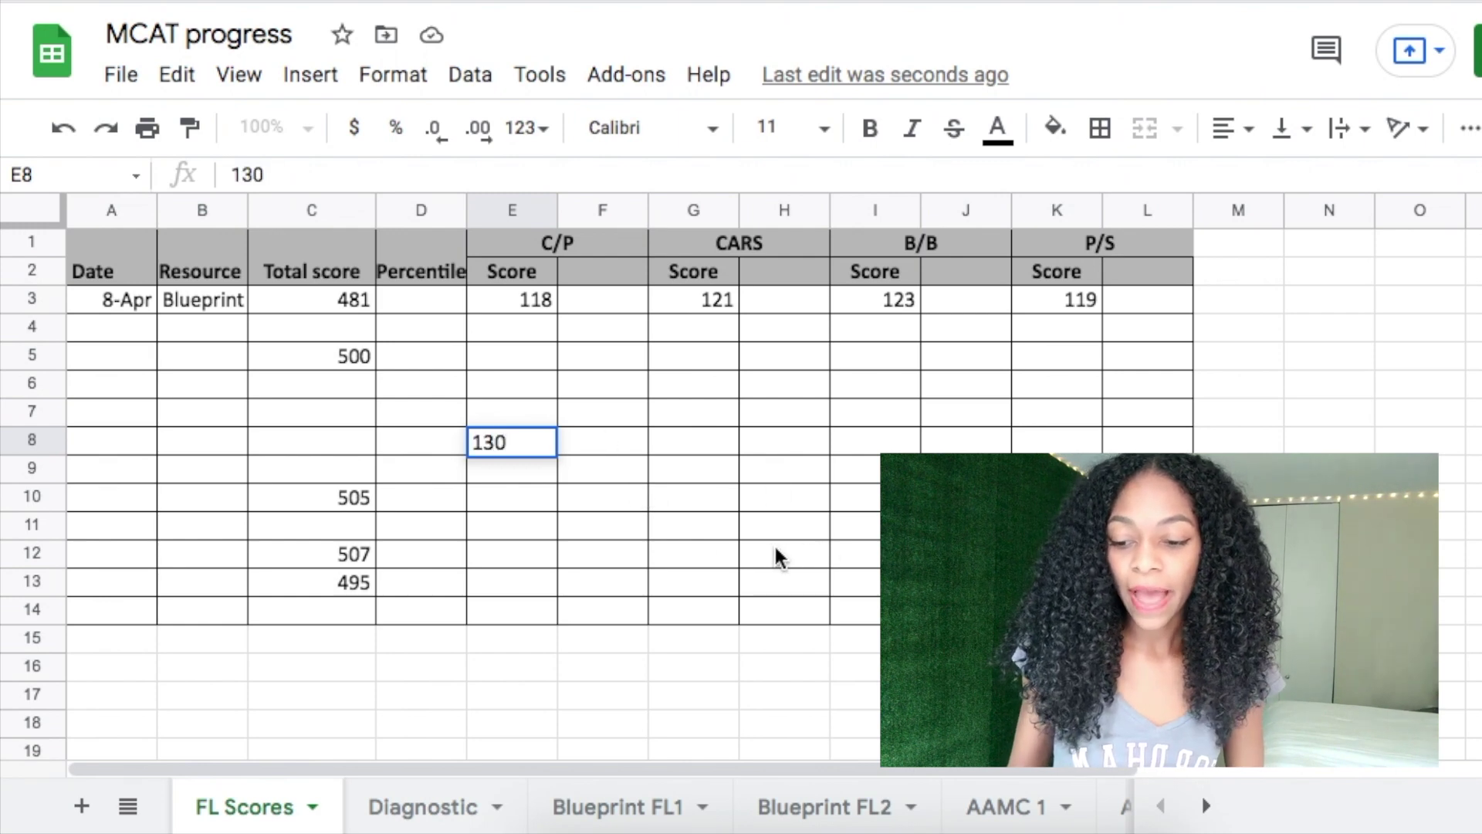
{"action": "double_click", "coordinate": [700, 529]}
{"action": "type", "text": "1"}
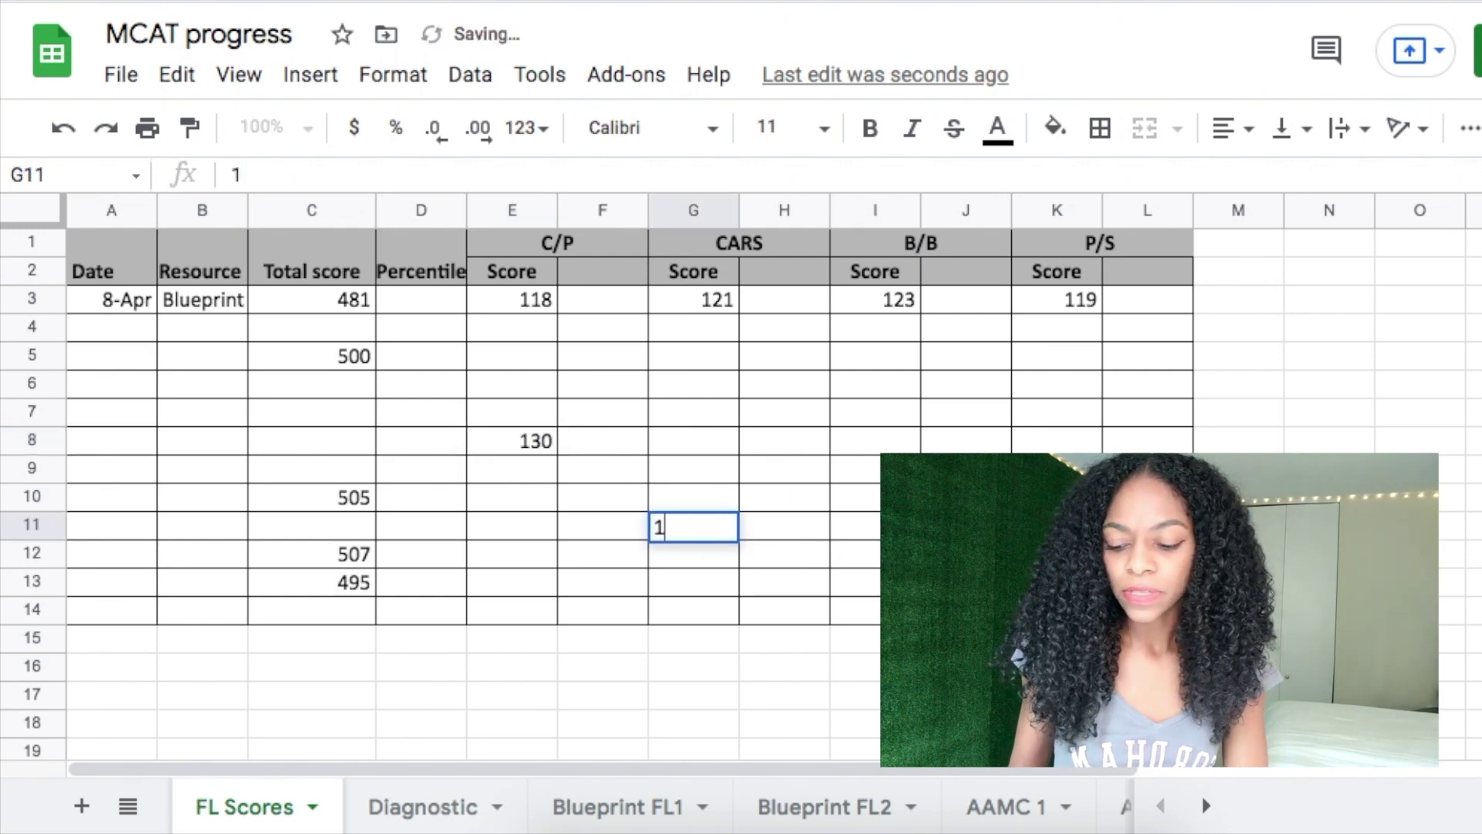
{"action": "type", "text": "25"}
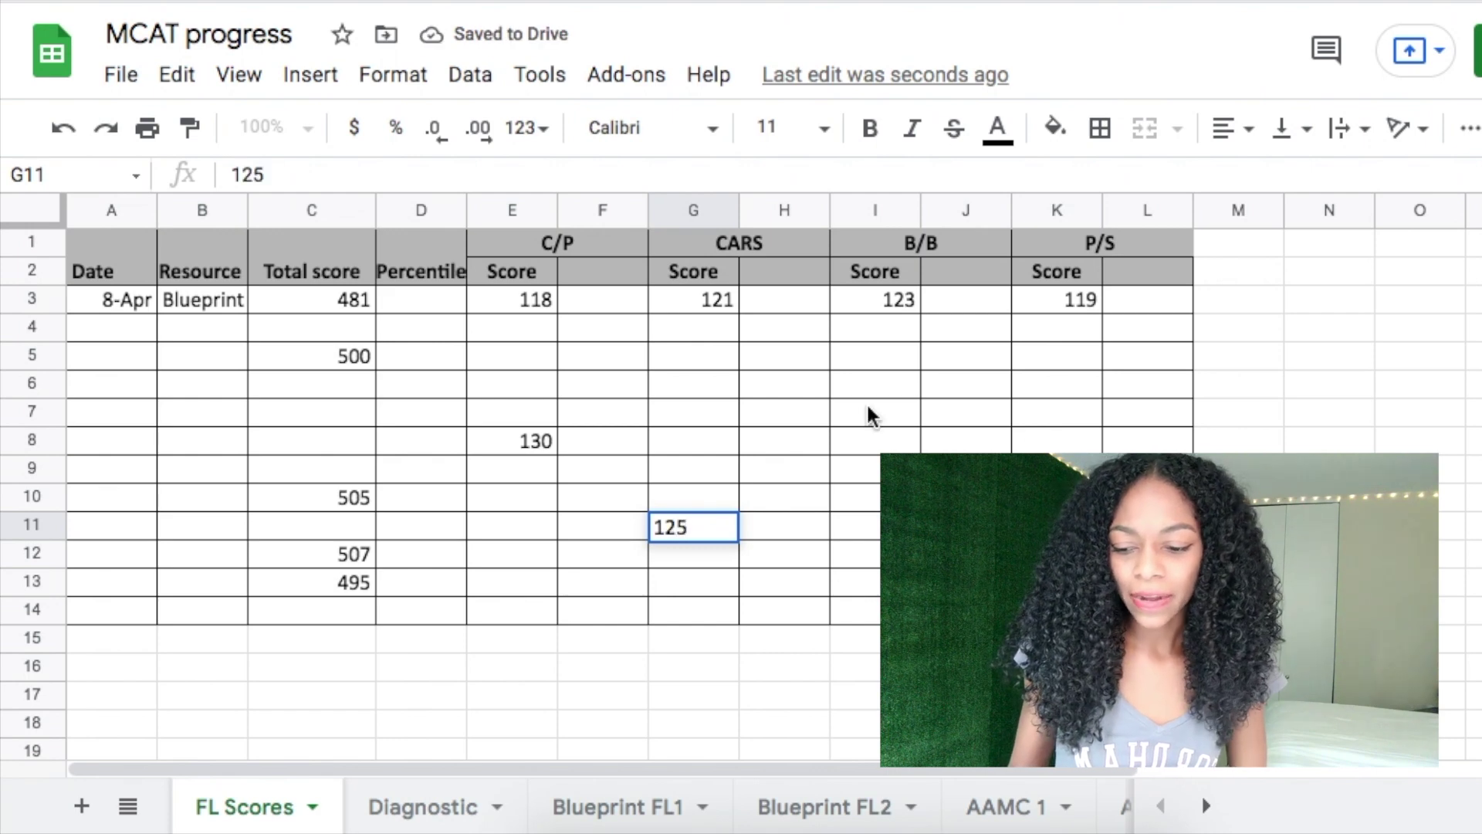
{"action": "double_click", "coordinate": [867, 350]}
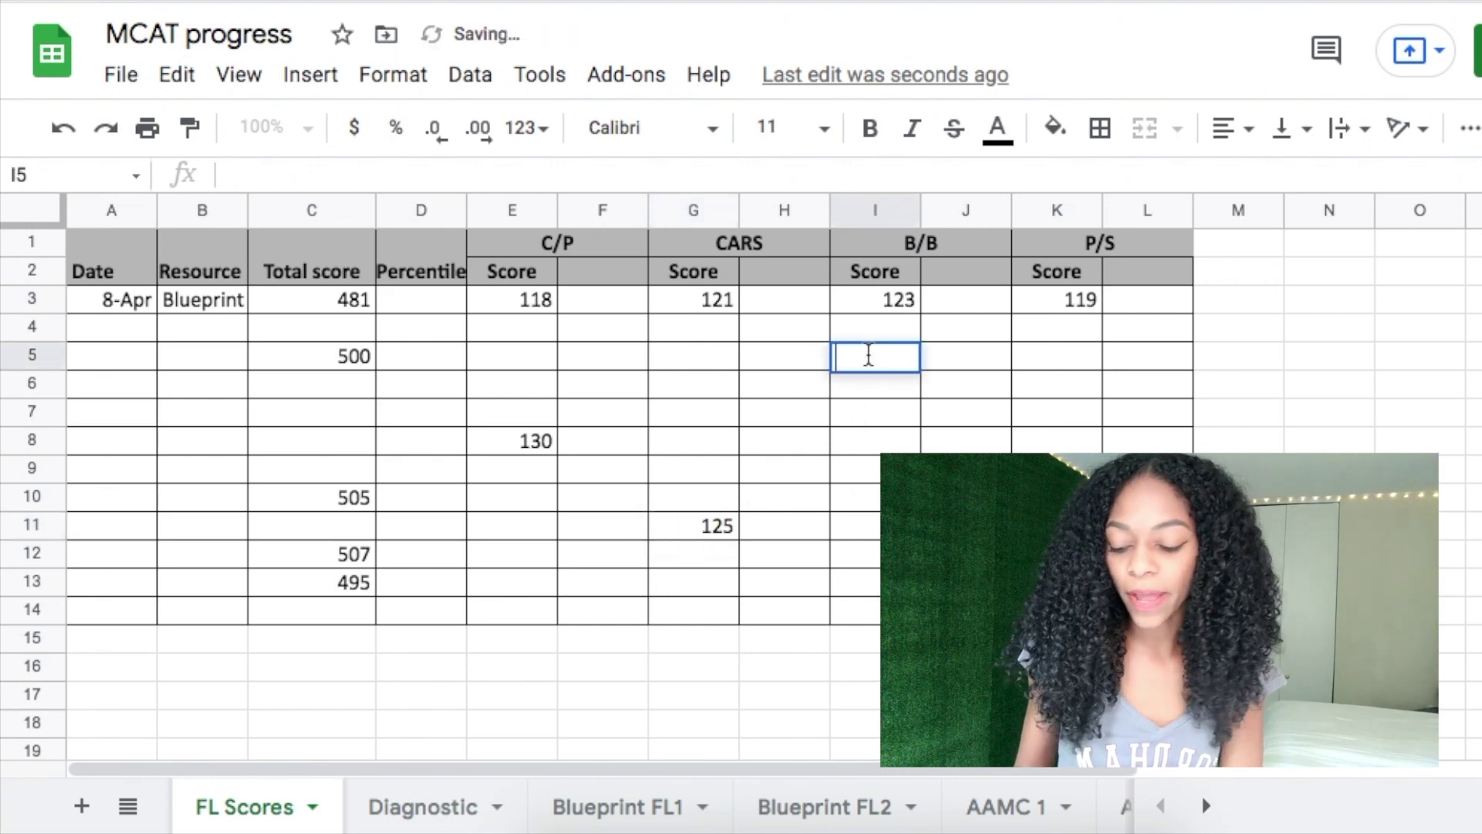
{"action": "type", "text": "128"}
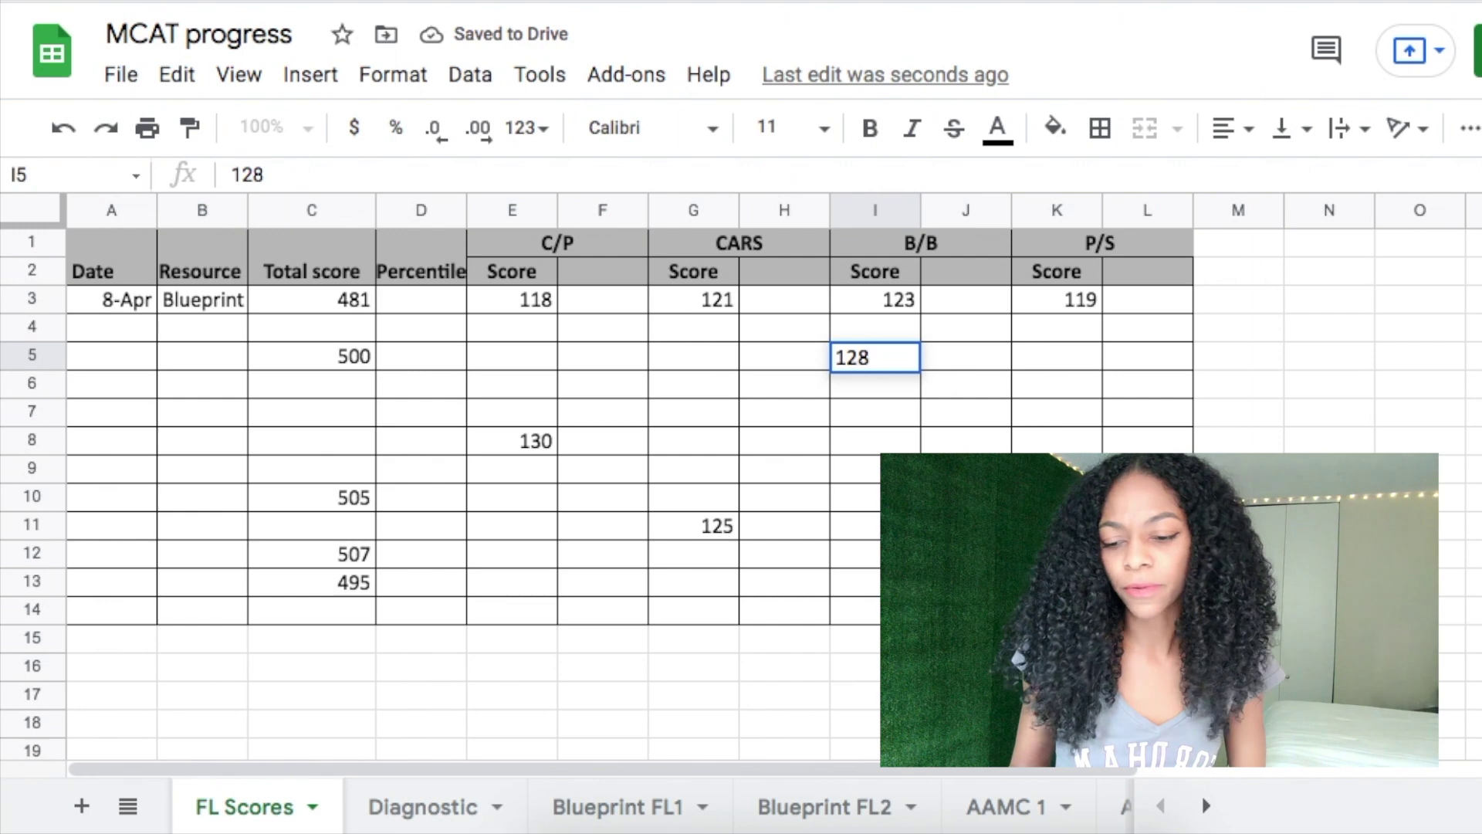
{"action": "left_click", "coordinate": [1059, 497]}
{"action": "type", "text": "125"}
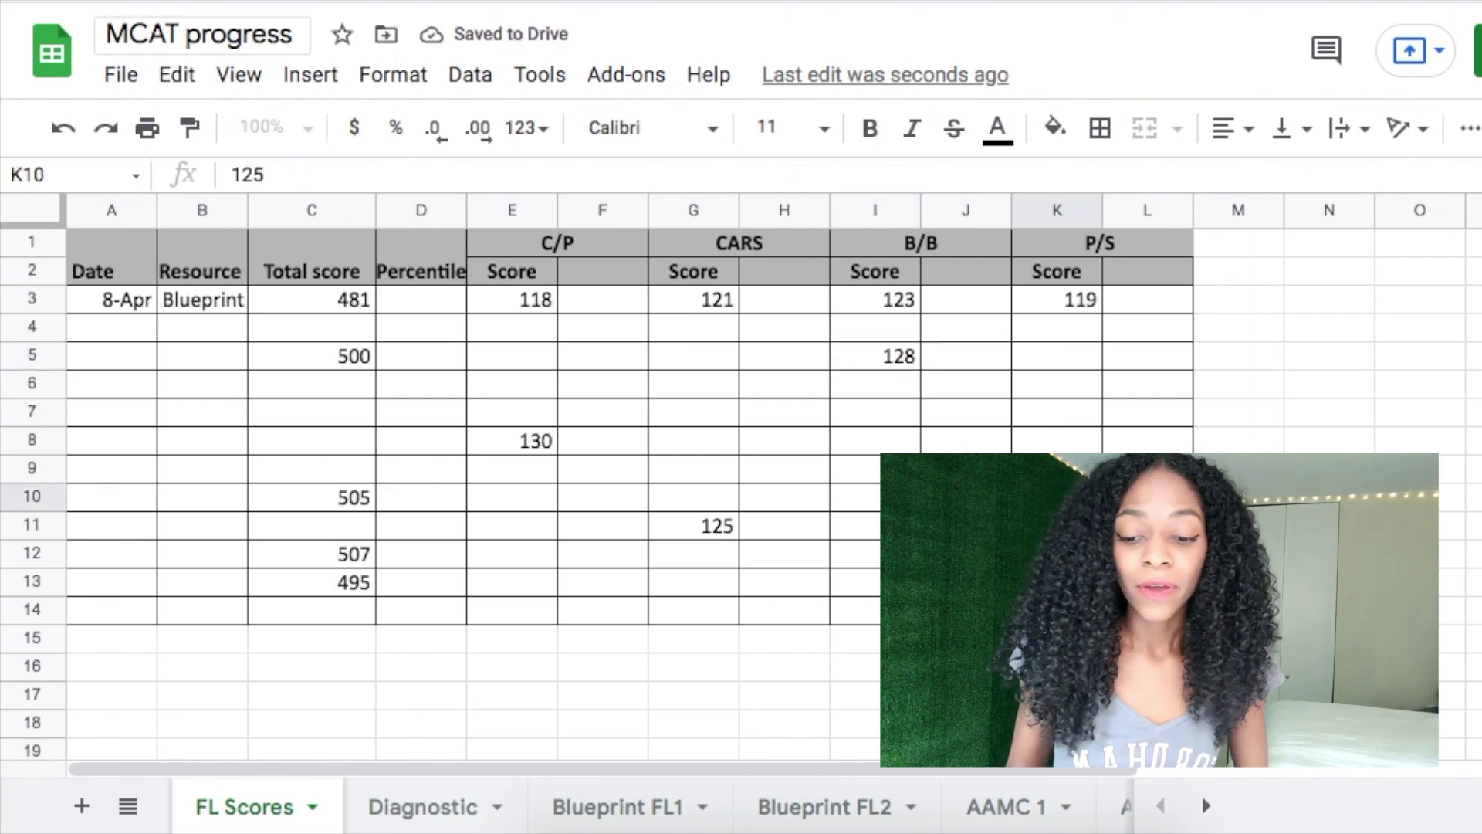
{"action": "left_click", "coordinate": [620, 460]}
{"action": "left_click", "coordinate": [525, 440]}
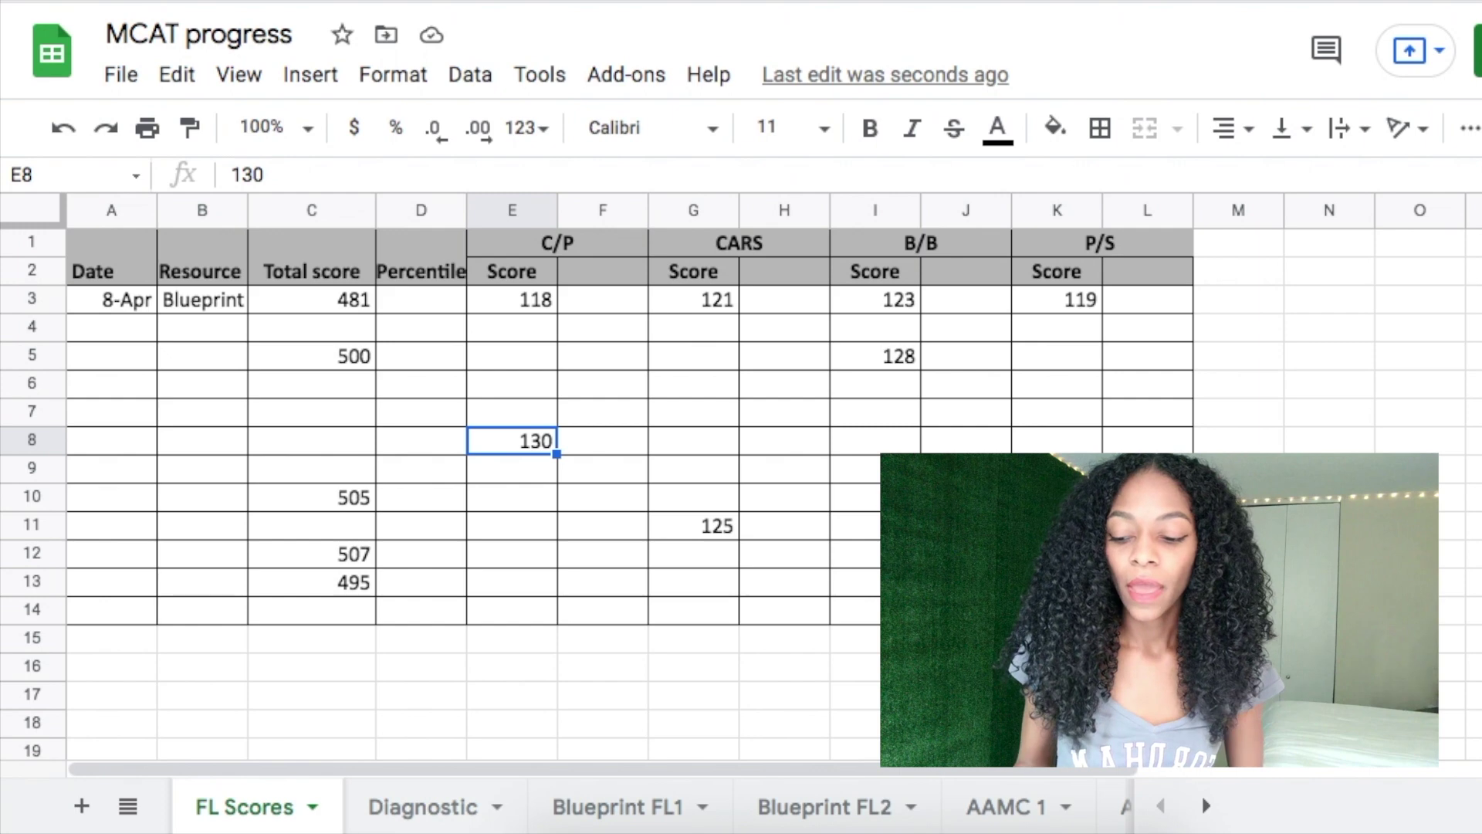
- Scroll through the Diagnostic sheet's Correct/Incorrect review of questions 1–30 and C1–C4
{"action": "left_click", "coordinate": [432, 807]}
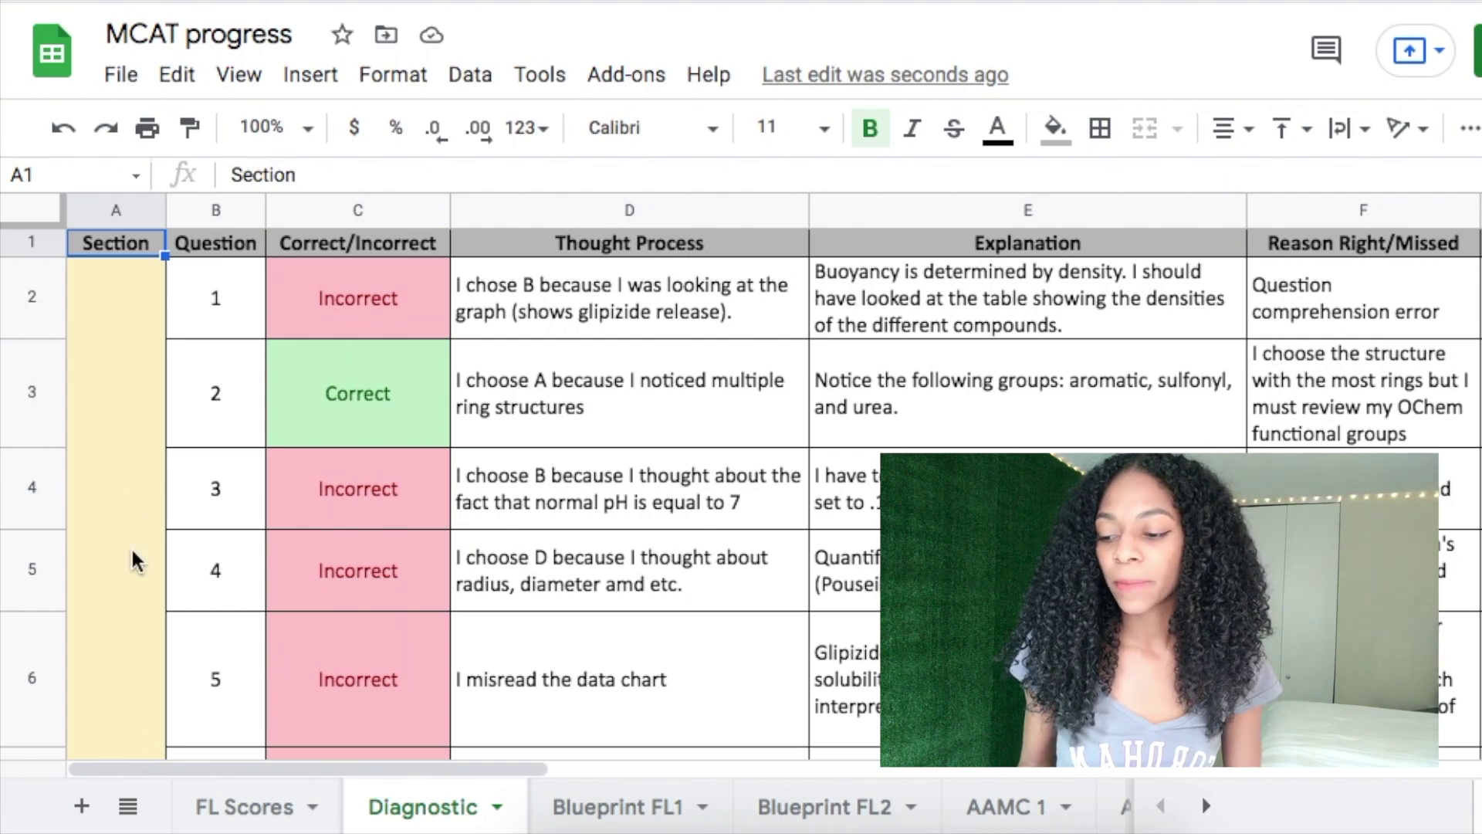
{"action": "scroll", "coordinate": [133, 560], "scroll_direction": "down", "scroll_amount": 5}
{"action": "scroll", "coordinate": [134, 558], "scroll_direction": "down", "scroll_amount": 20}
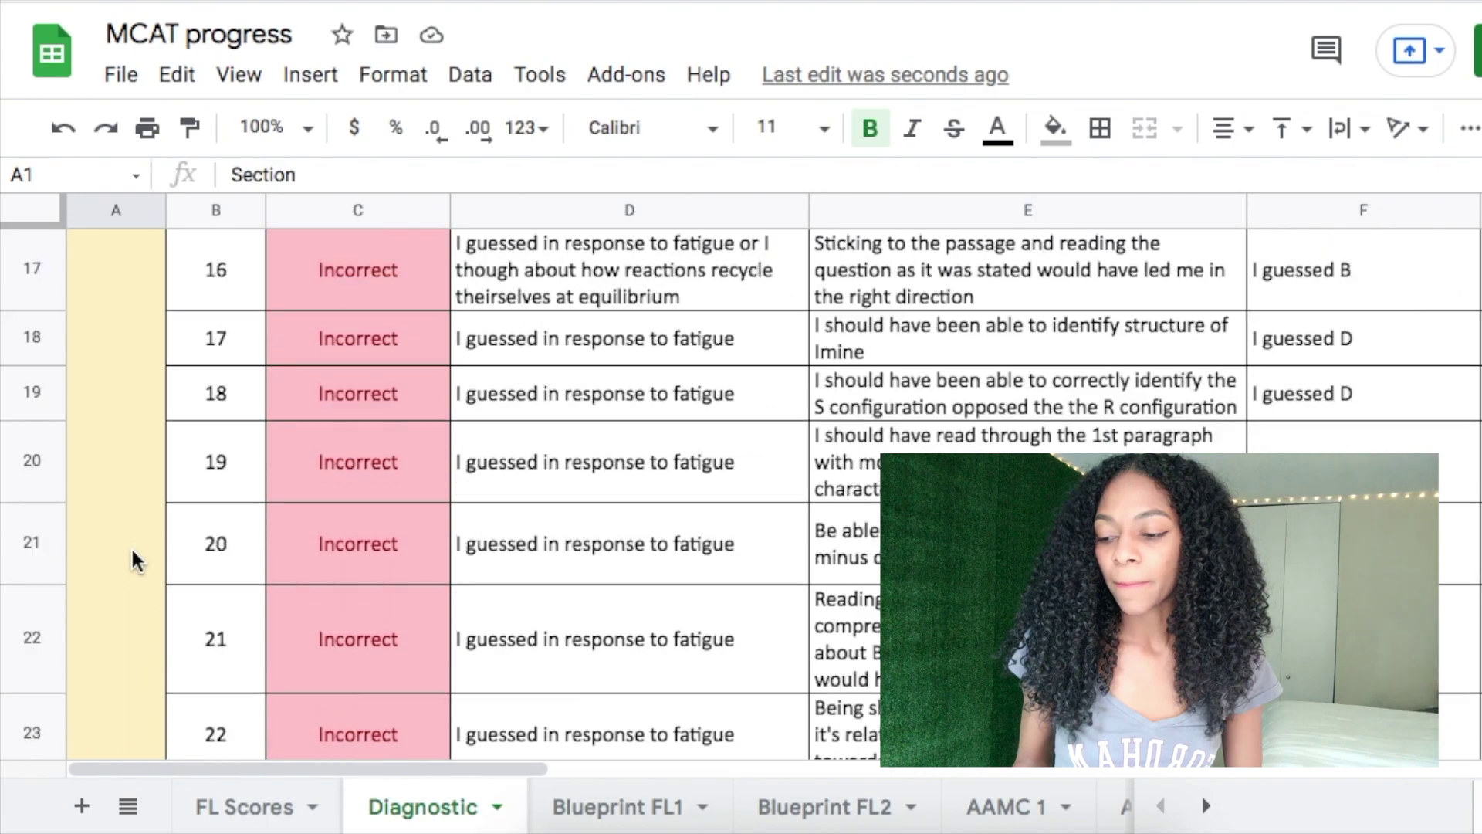
{"action": "scroll", "coordinate": [134, 557], "scroll_direction": "down", "scroll_amount": 12}
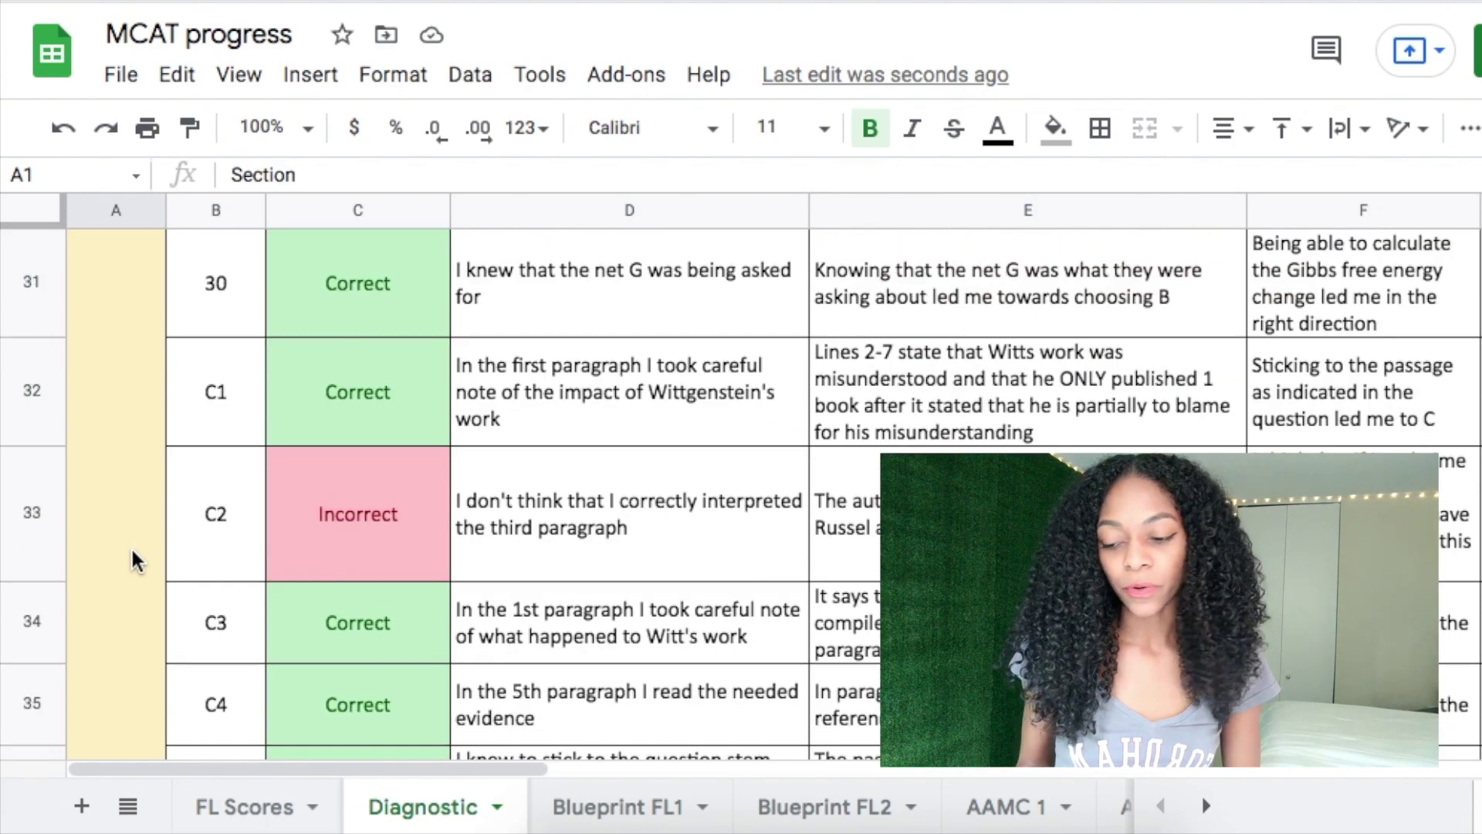
{"action": "scroll", "coordinate": [134, 556], "scroll_direction": "down", "scroll_amount": 10}
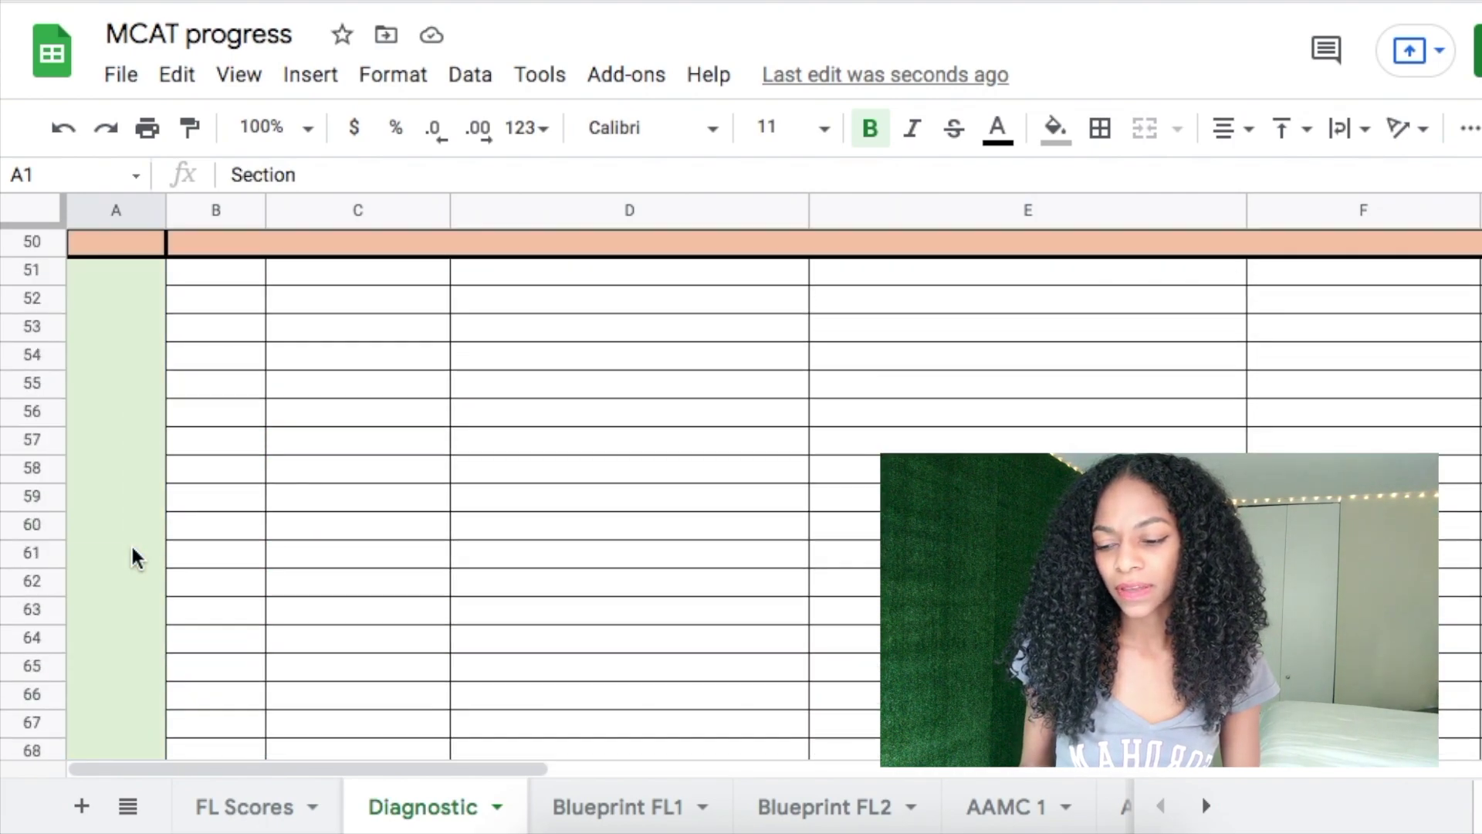
{"action": "scroll", "coordinate": [133, 556], "scroll_direction": "up", "scroll_amount": 20}
{"action": "scroll", "coordinate": [133, 557], "scroll_direction": "right", "scroll_amount": 2}
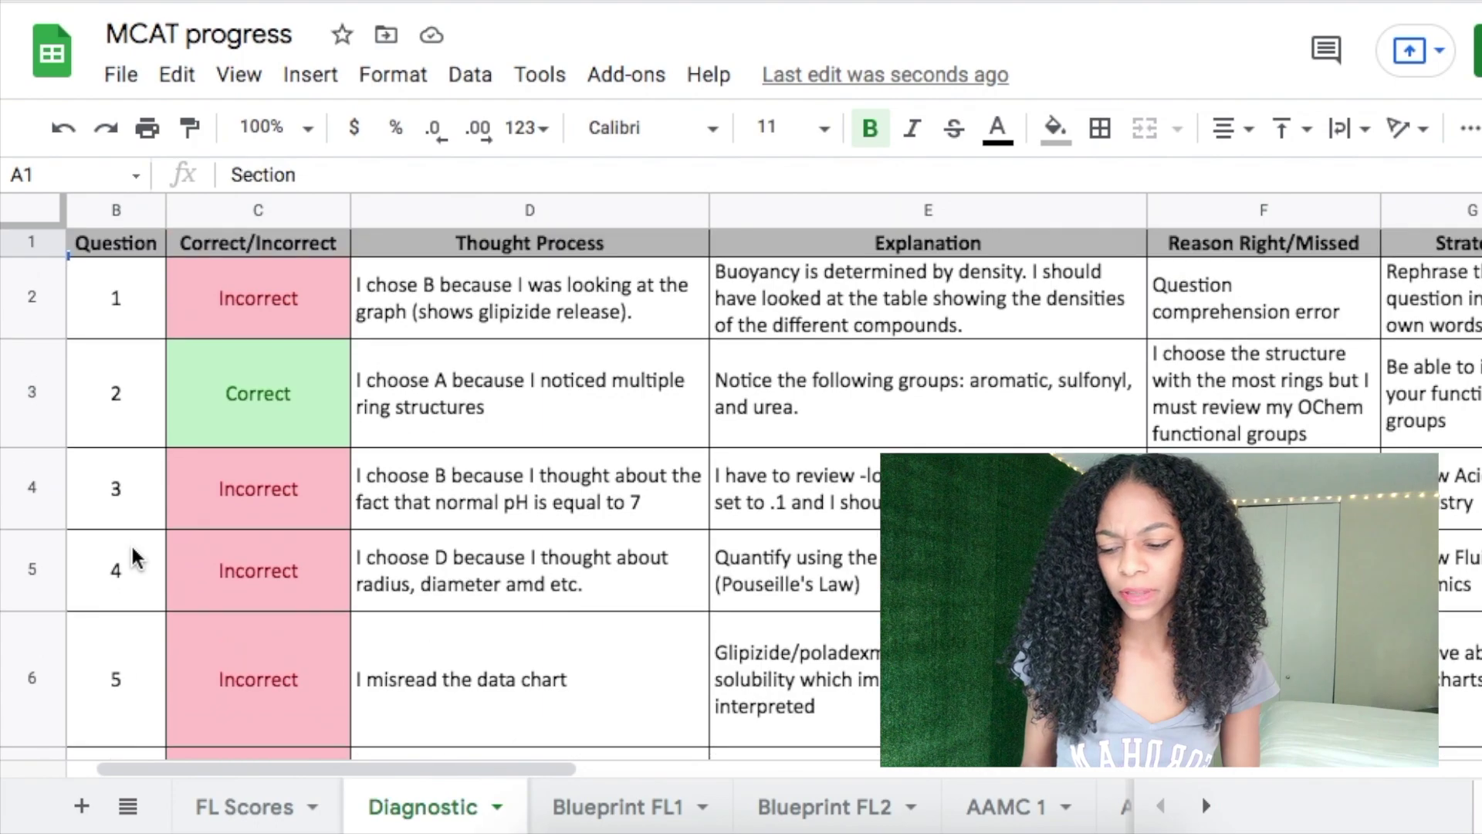
- Scroll the Blueprint FL1 review log from the C/P questions down toward the P/S section and back up
{"action": "left_click", "coordinate": [586, 807]}
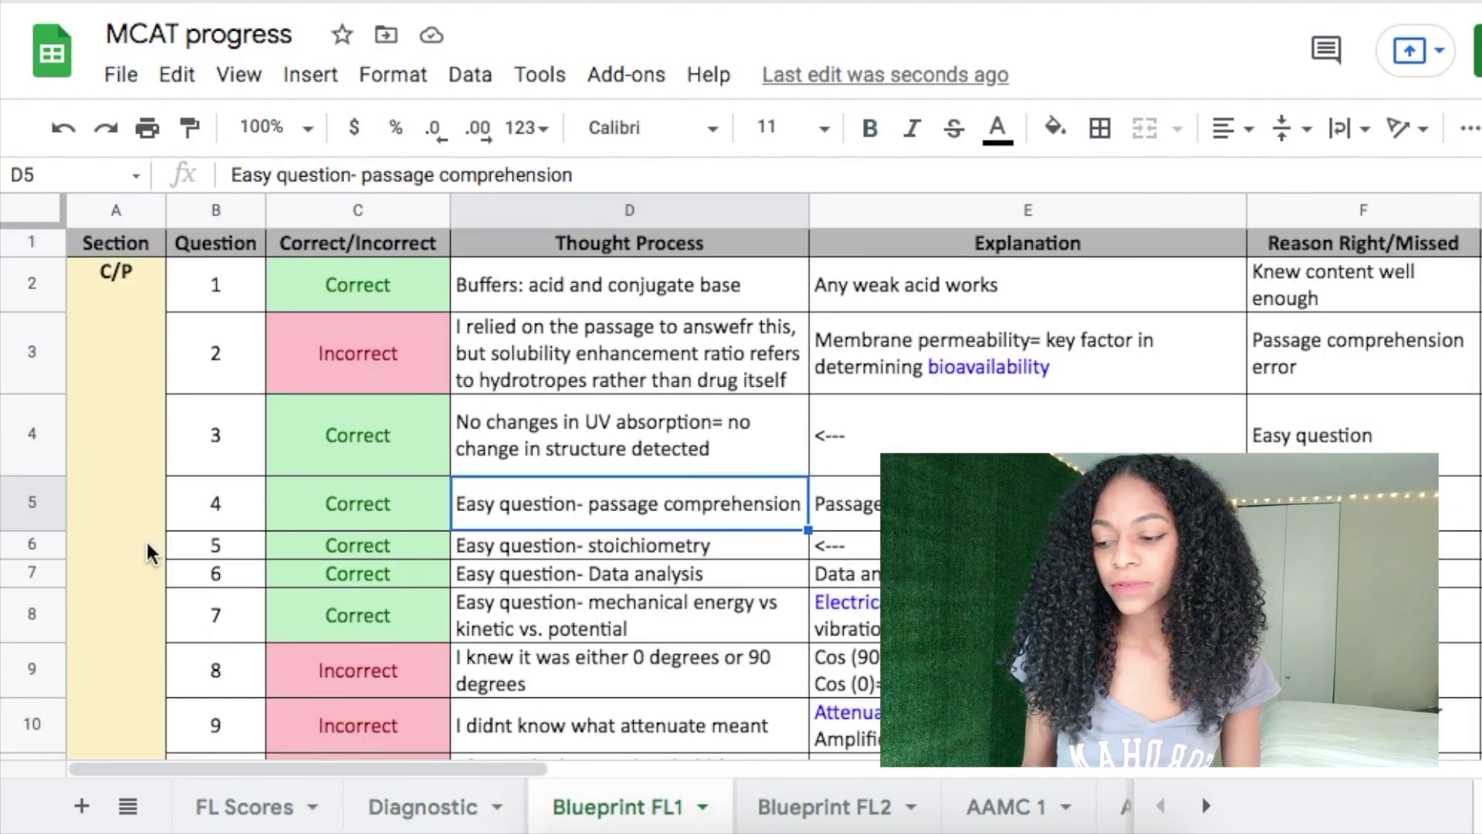
{"action": "scroll", "coordinate": [146, 543], "scroll_direction": "down", "scroll_amount": 20}
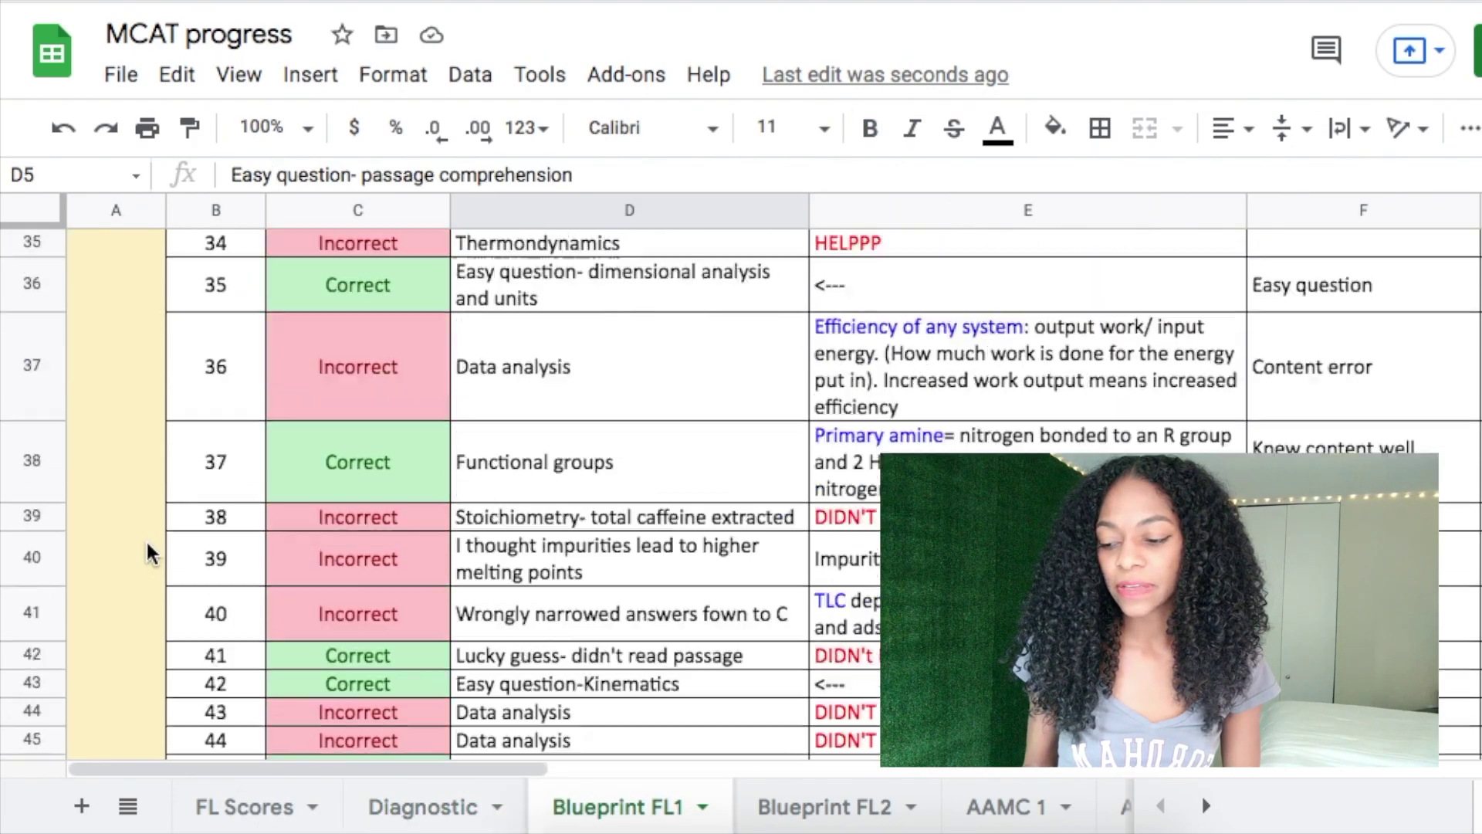
{"action": "scroll", "coordinate": [146, 539], "scroll_direction": "down", "scroll_amount": 20}
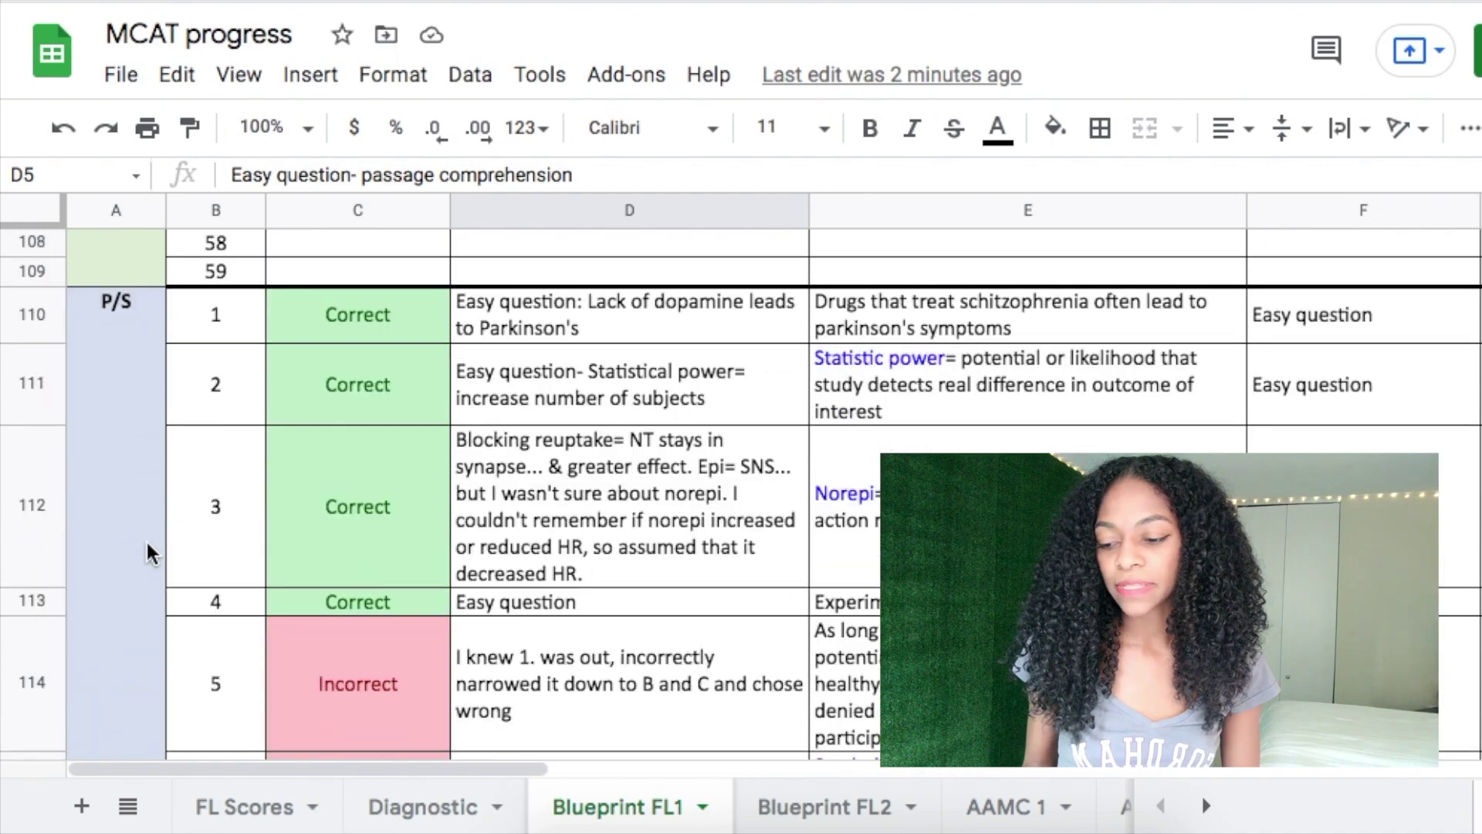
{"action": "scroll", "coordinate": [146, 538], "scroll_direction": "up", "scroll_amount": 20}
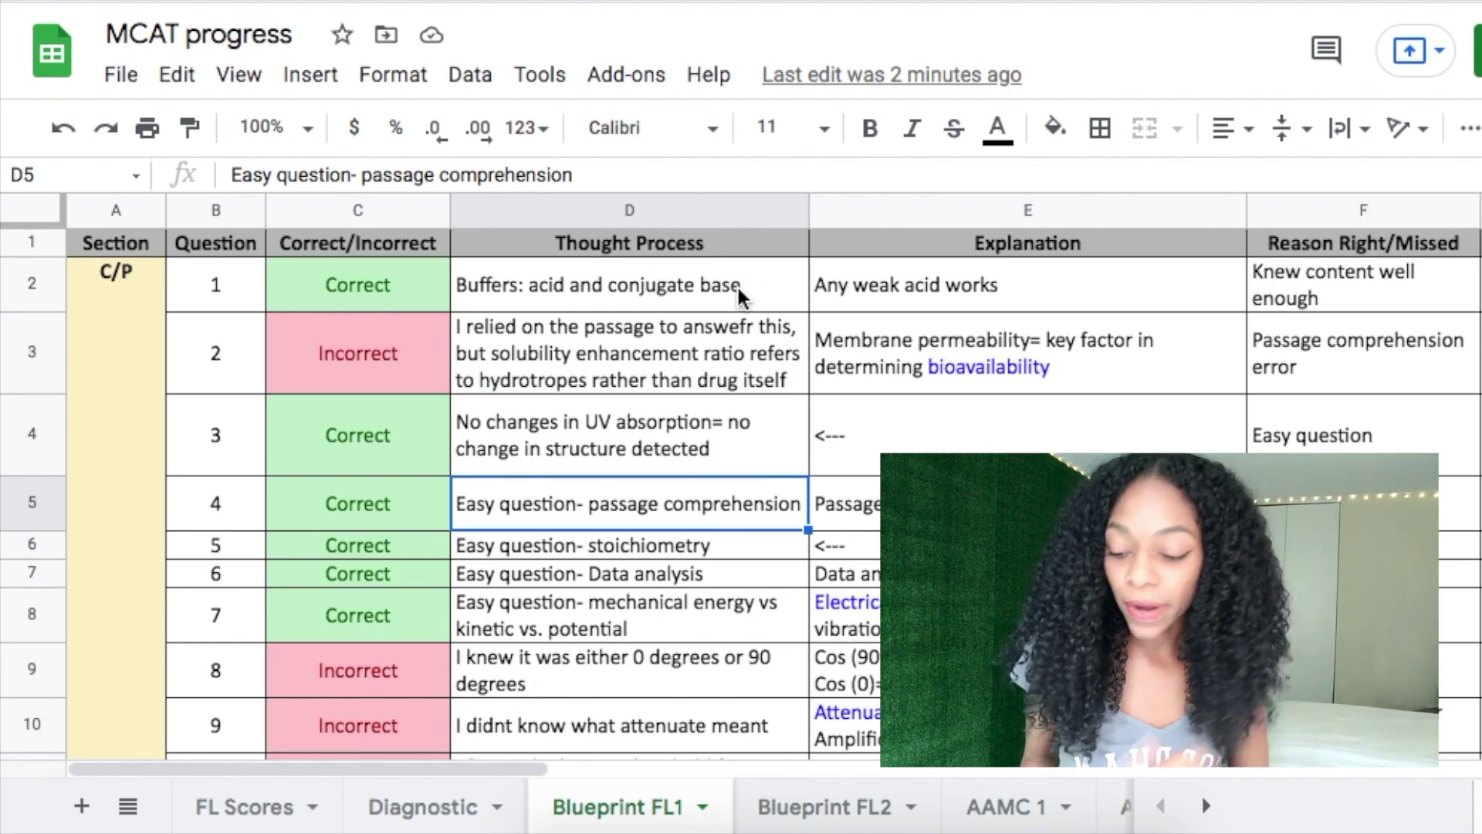
{"action": "scroll", "coordinate": [800, 434], "scroll_direction": "right", "scroll_amount": 2}
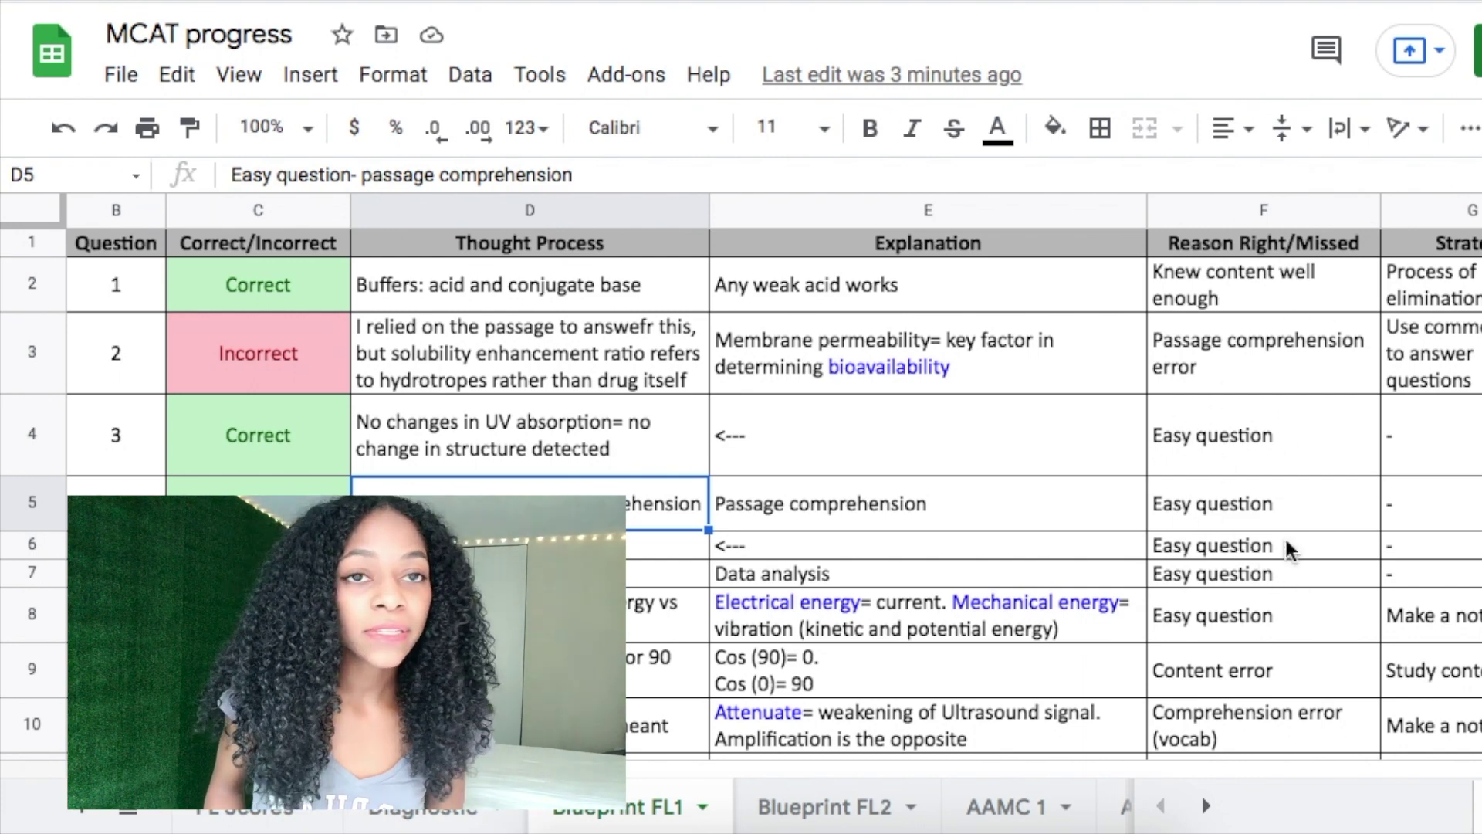
{"action": "left_click", "coordinate": [1235, 447]}
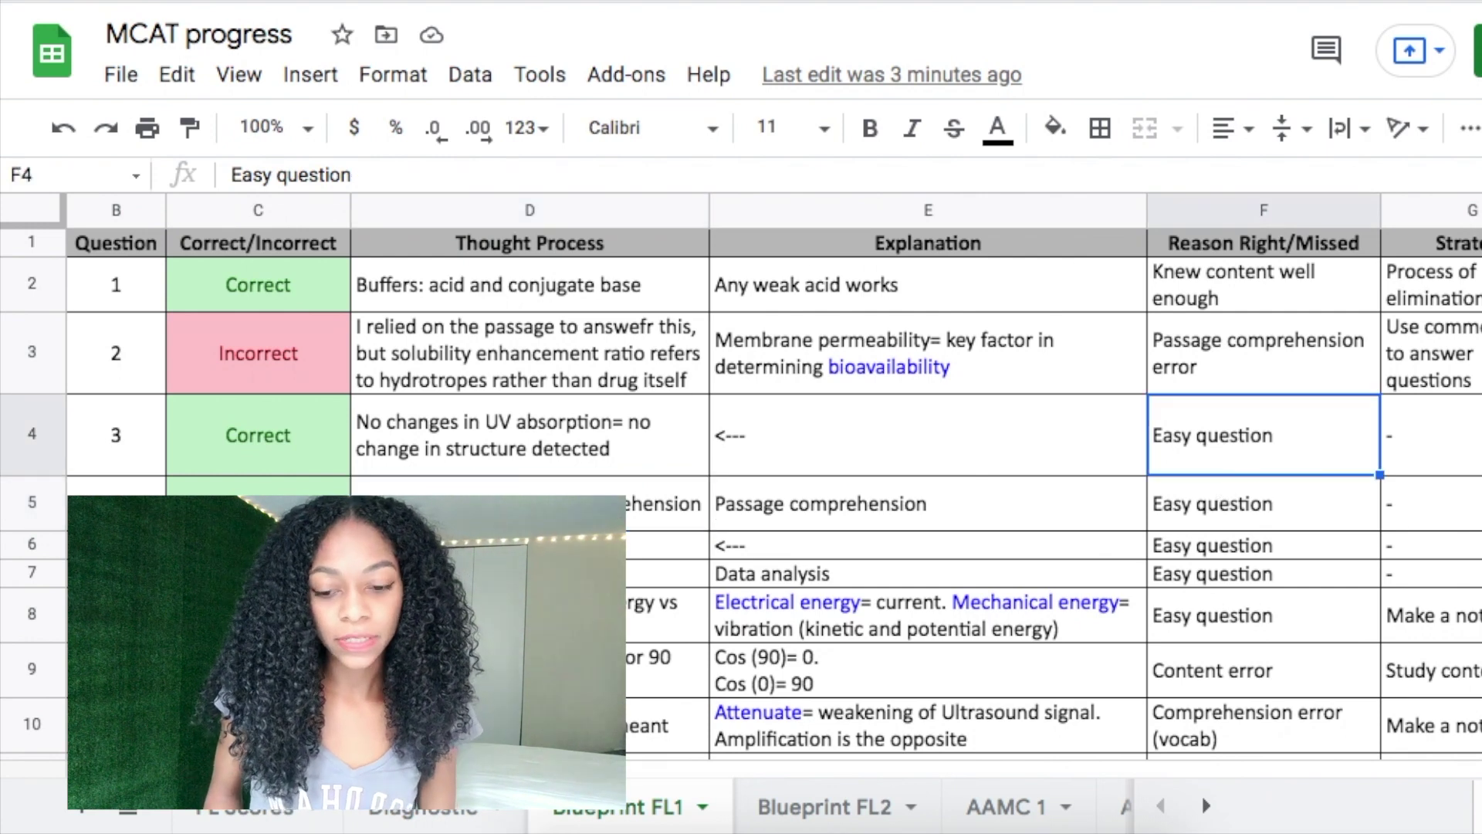
{"action": "key", "text": "Down"}
{"action": "key", "text": "Down"}
{"action": "key", "text": "Down"}
{"action": "key", "text": "Down"}
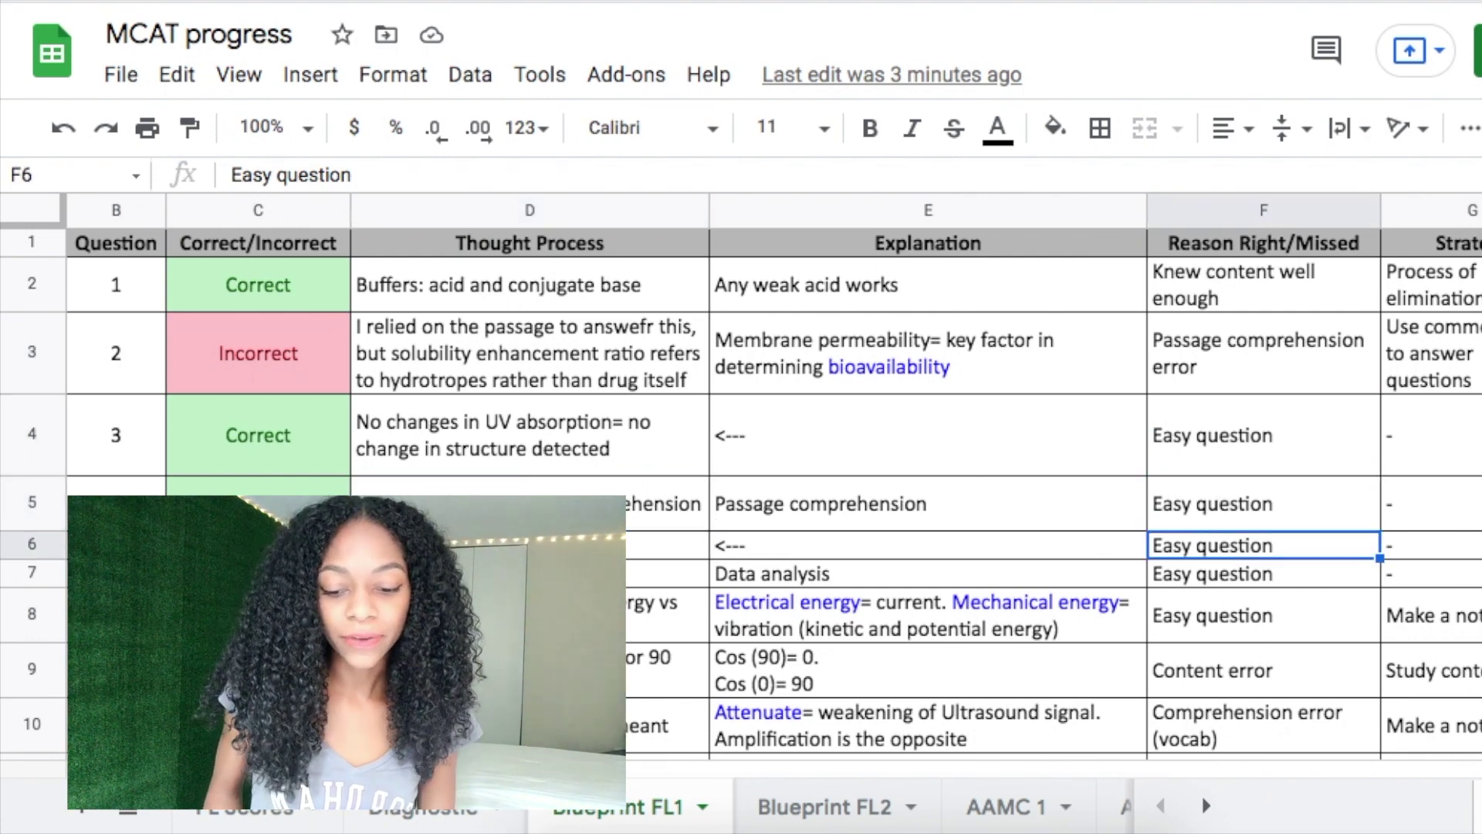
{"action": "key", "text": "Down"}
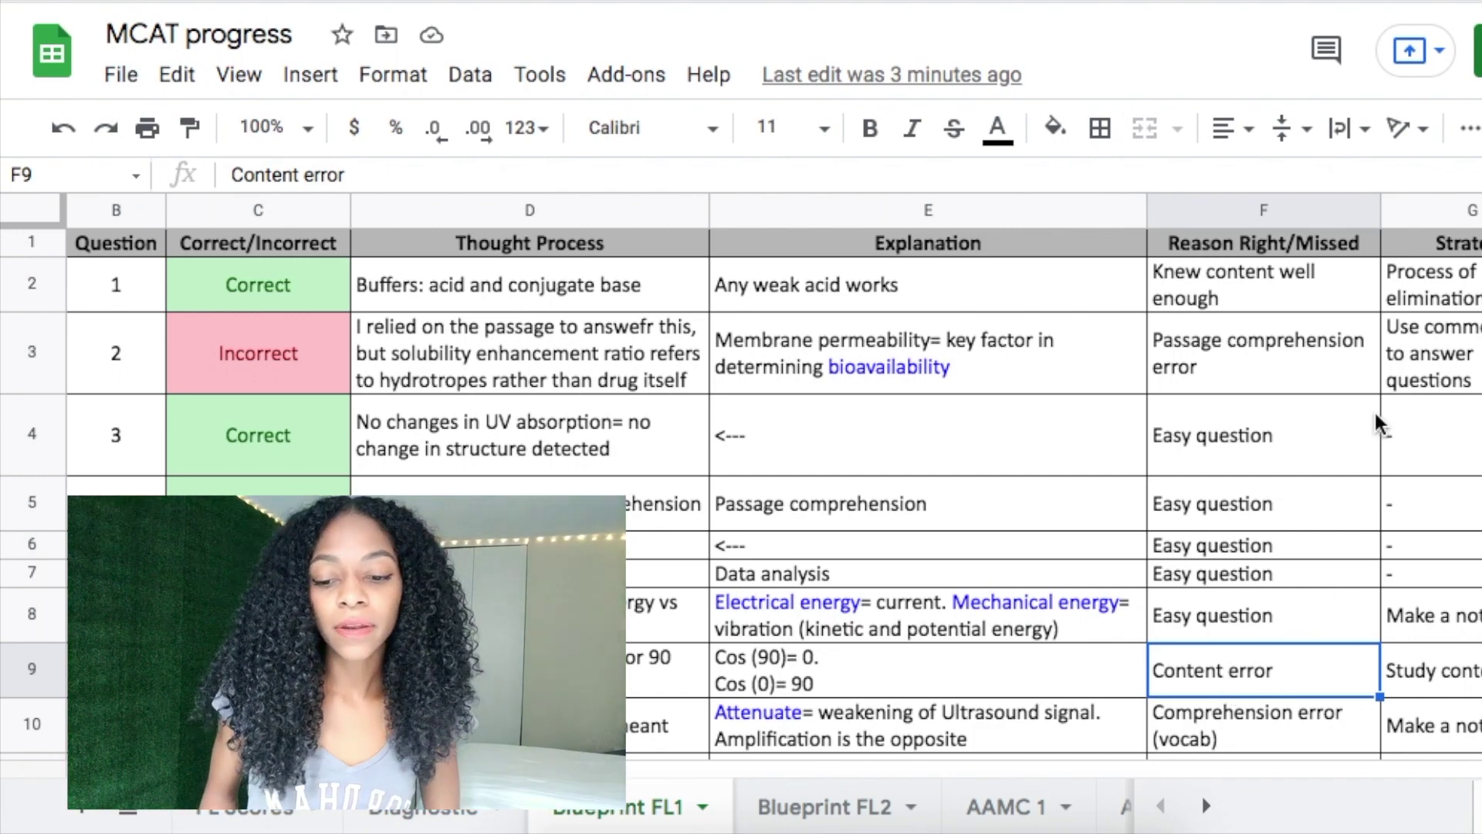
{"action": "scroll", "coordinate": [1375, 414], "scroll_direction": "right", "scroll_amount": 4}
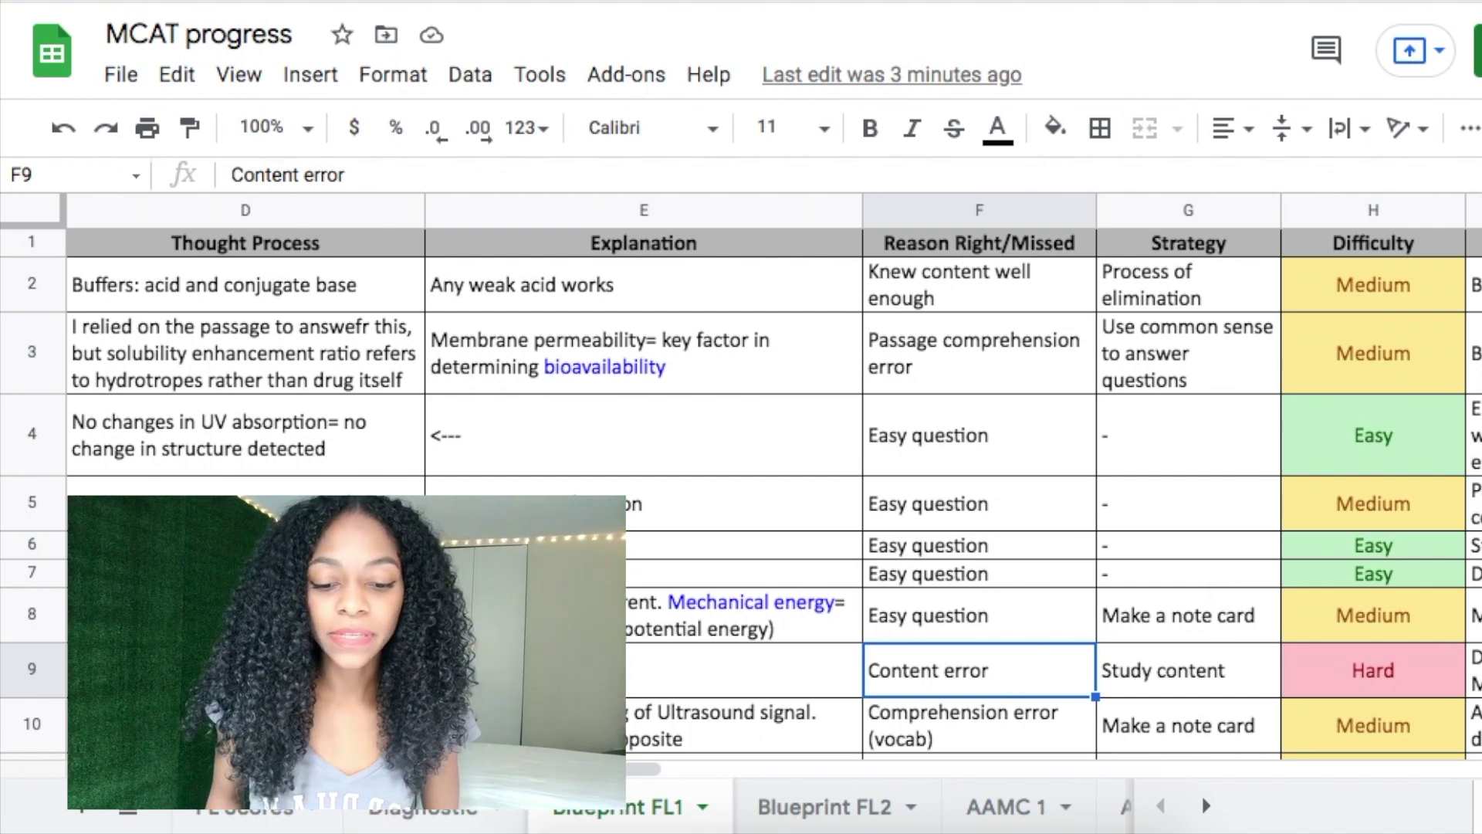
{"action": "left_click", "coordinate": [1474, 353]}
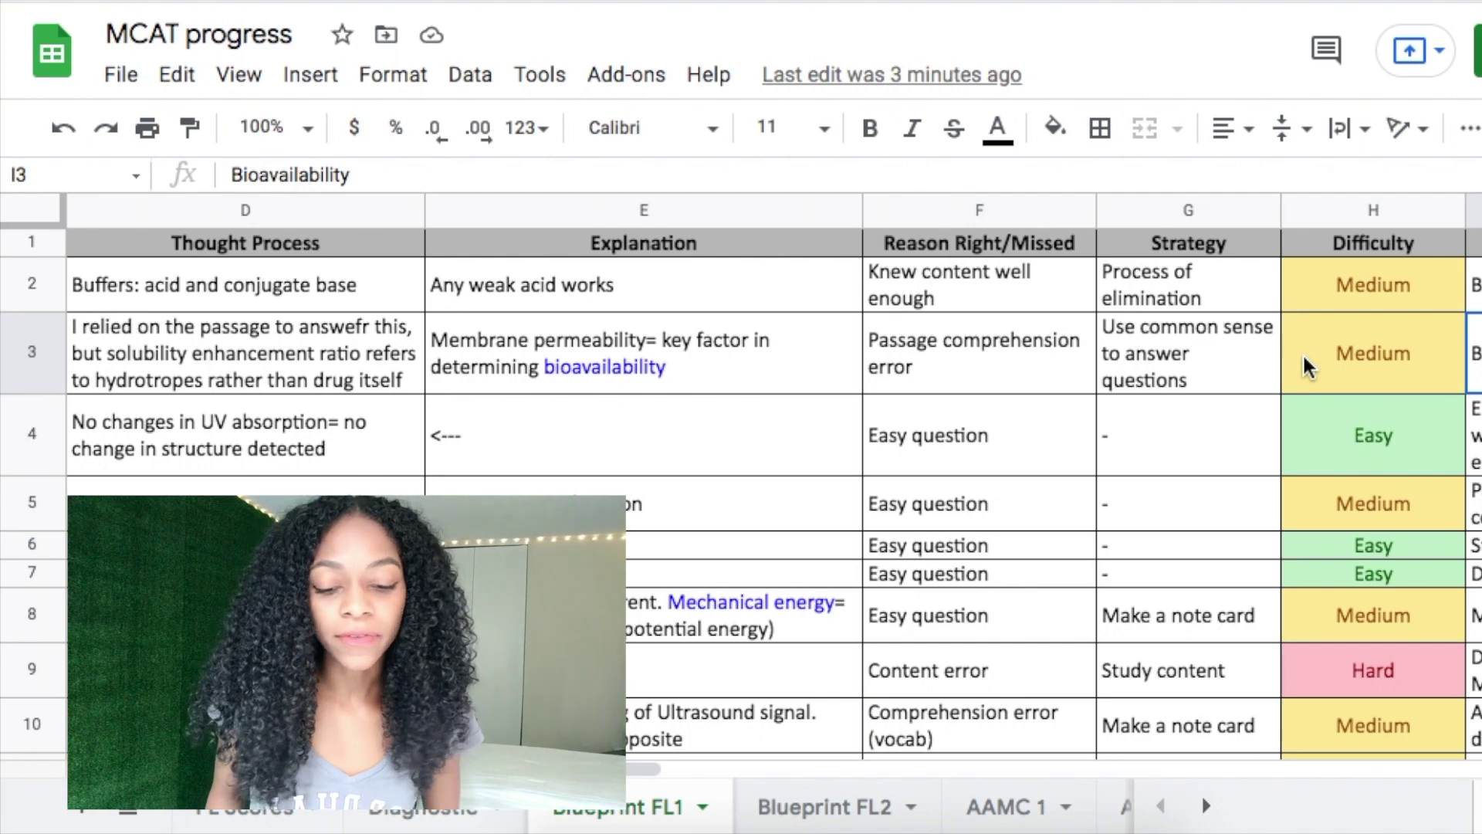
{"action": "scroll", "coordinate": [1348, 379], "scroll_direction": "right", "scroll_amount": 10}
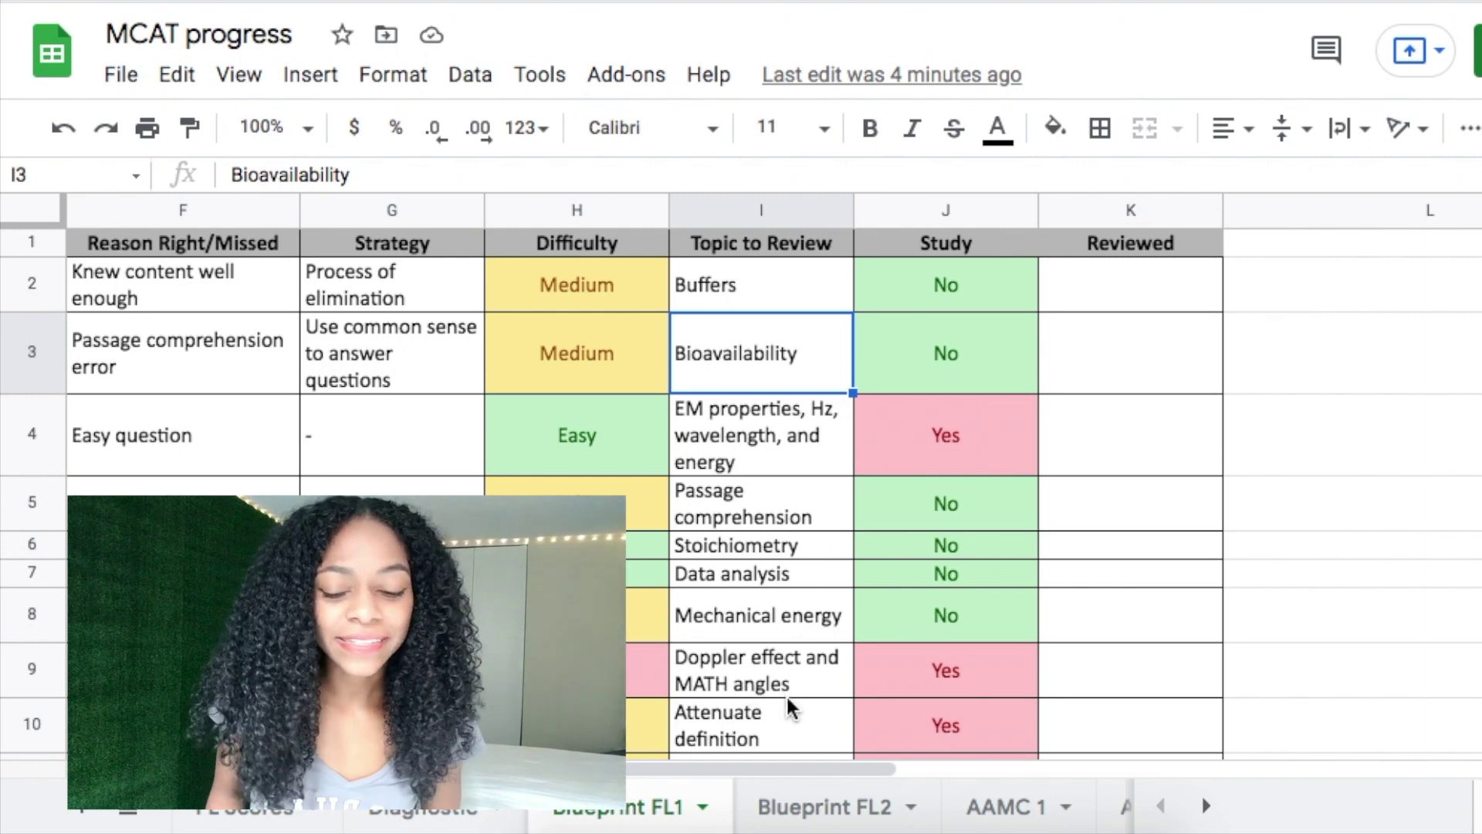
{"action": "scroll", "coordinate": [408, 460], "scroll_direction": "left", "scroll_amount": 5}
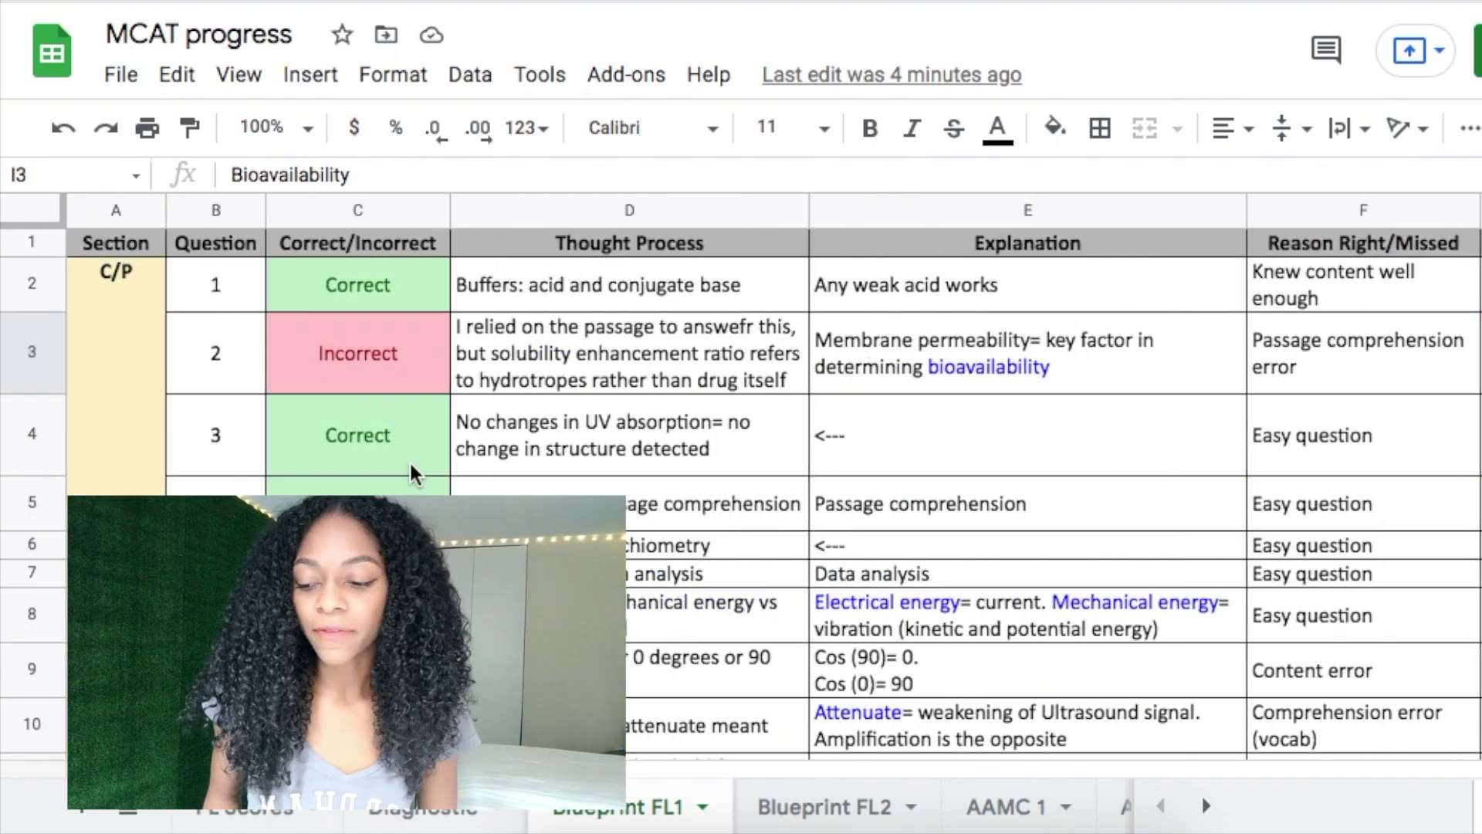